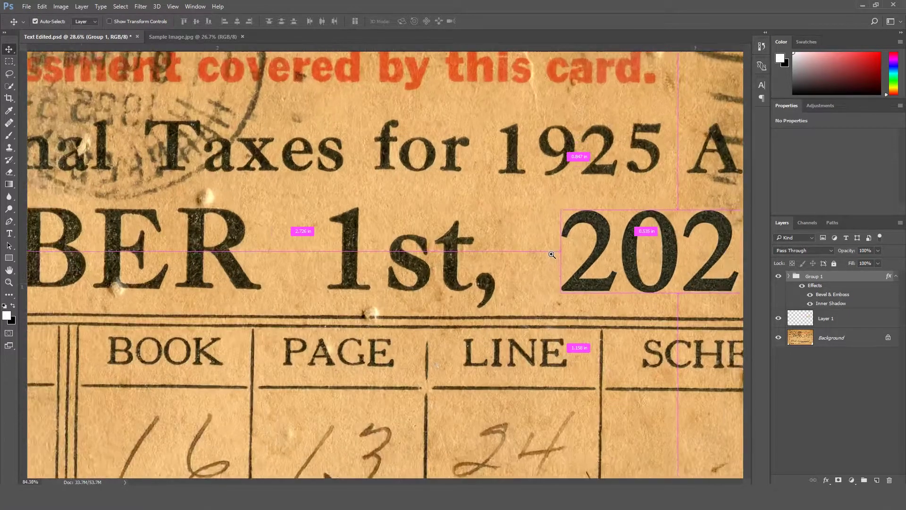
# - Compare the finished 2023 edit with the original card by toggling the visibility of Layer 1 and Group 1
pyautogui.scroll(-5, 443, 265)
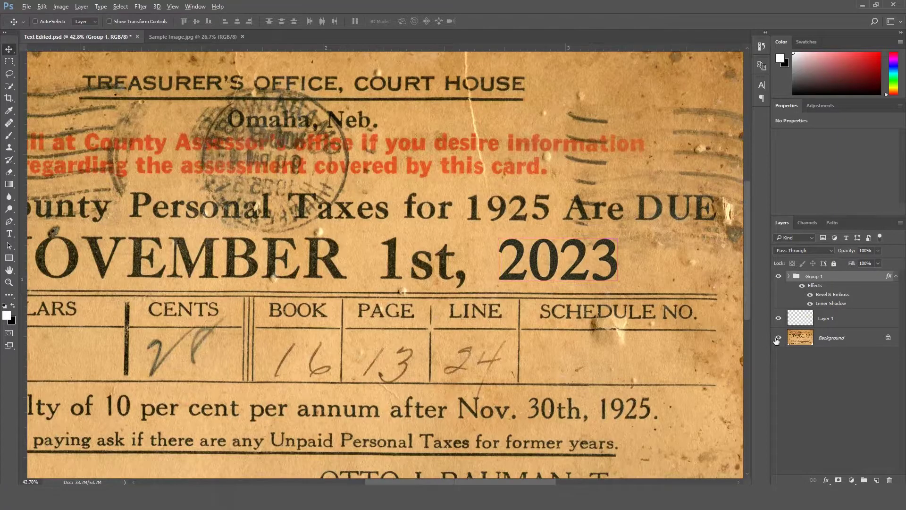
pyautogui.keyDown('alt'); pyautogui.click(778, 337); pyautogui.keyUp('alt')
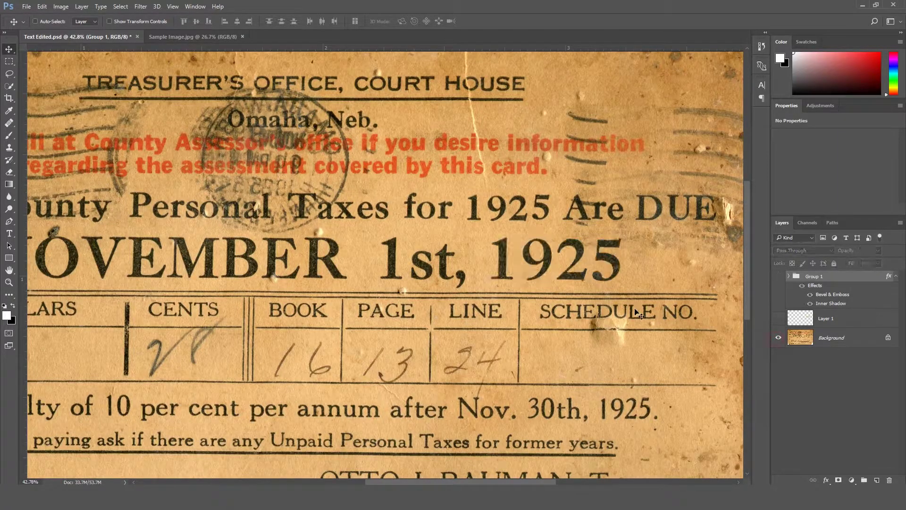
pyautogui.moveTo(571, 283); pyautogui.dragTo(633, 302)
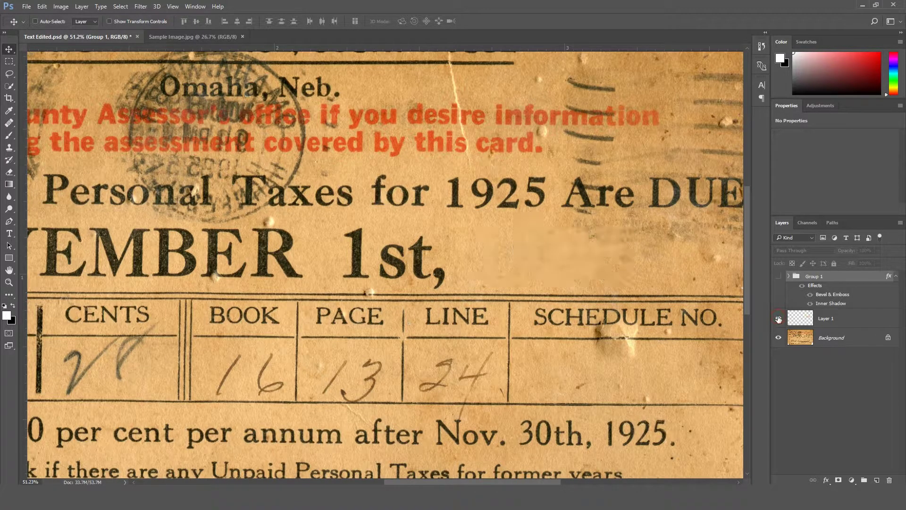
pyautogui.scroll(4, 613, 279)
pyautogui.scroll(-3, 618, 279)
pyautogui.scroll(-2, 621, 279)
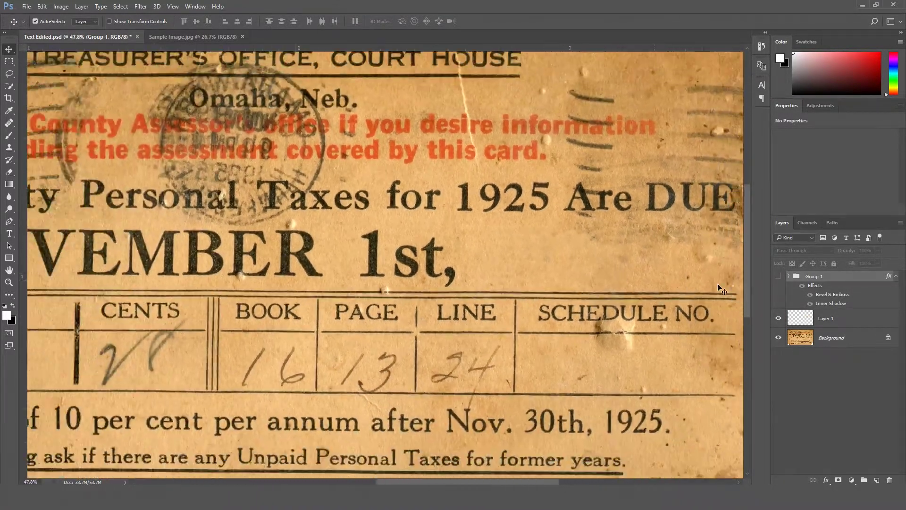
pyautogui.click(779, 277)
pyautogui.scroll(-3, 648, 258)
# - Switch to Sample Image.jpg, activate the Clone Stamp tool and add a new empty layer above the background
pyautogui.hotkey('ctrl', 'Tab')
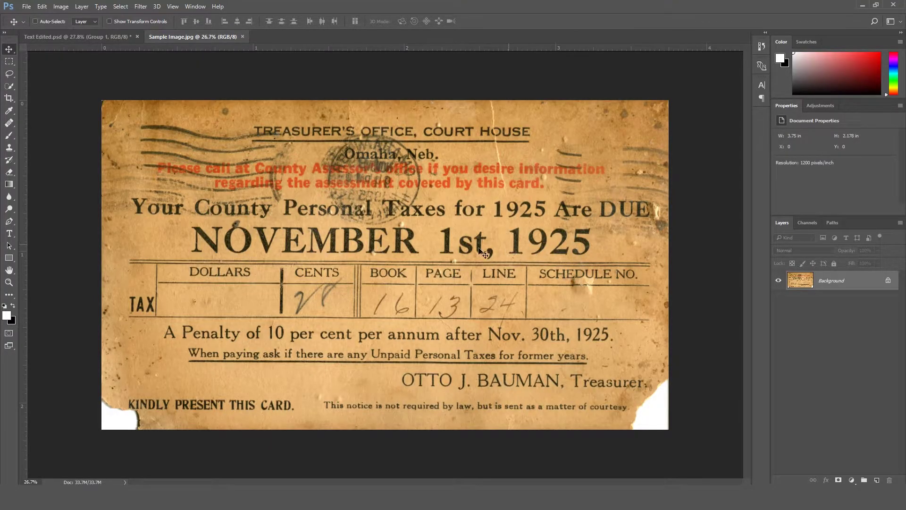
pyautogui.scroll(2, 564, 246)
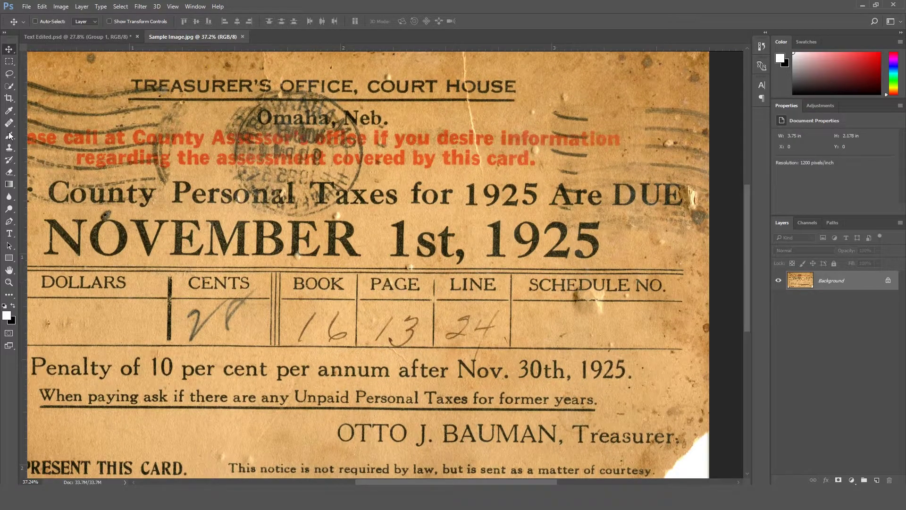
pyautogui.click(10, 148)
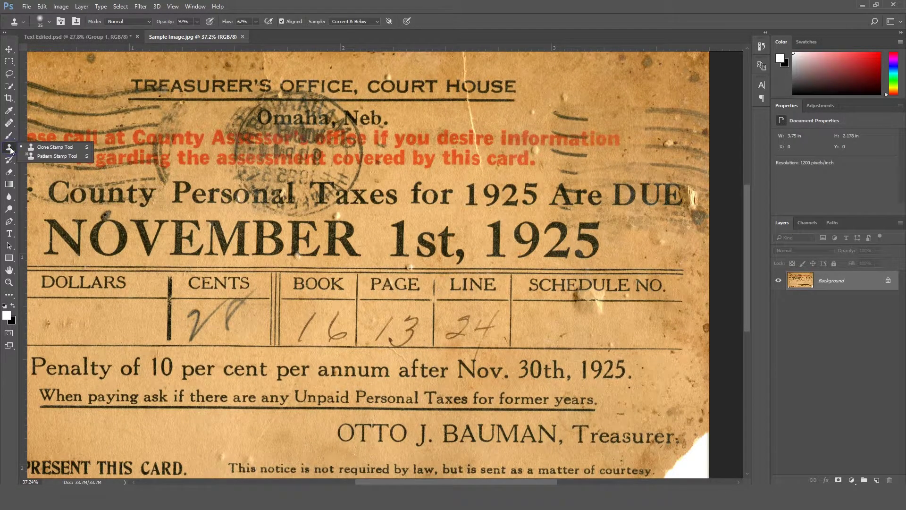
pyautogui.click(70, 147)
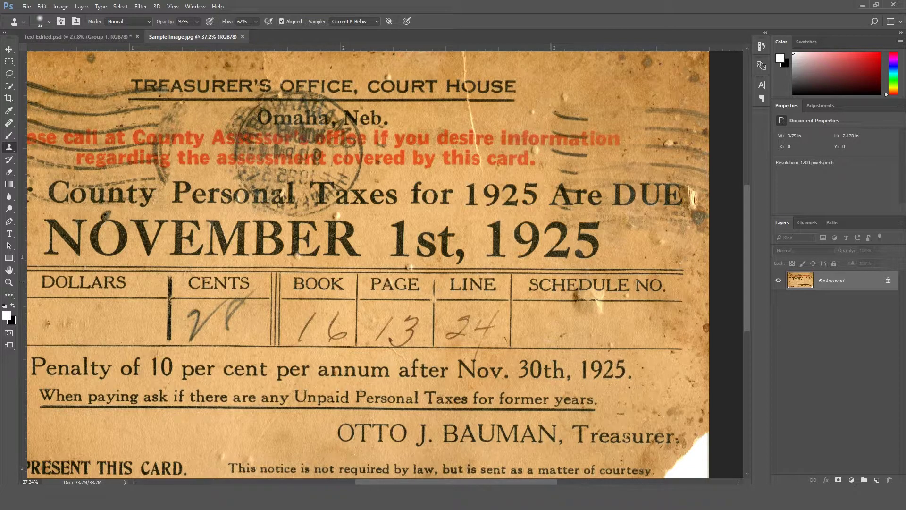
pyautogui.scroll(-2, 509, 272)
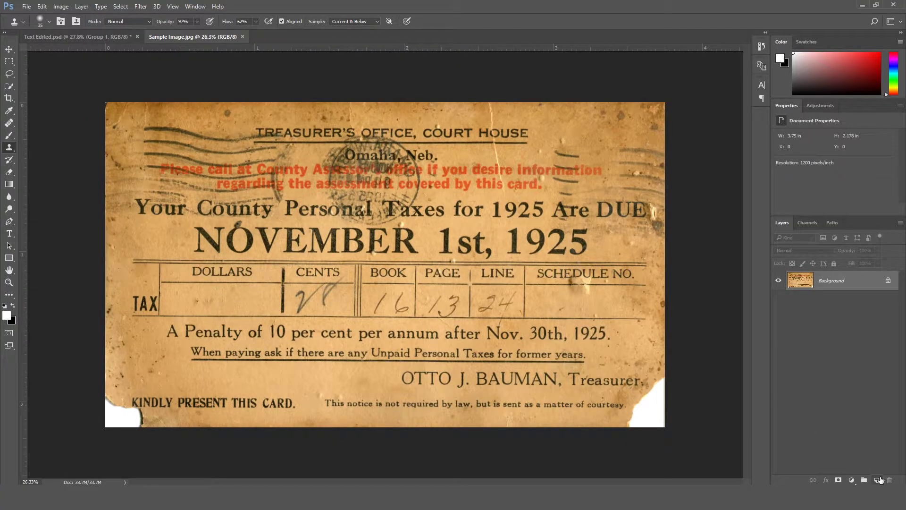
pyautogui.click(877, 479)
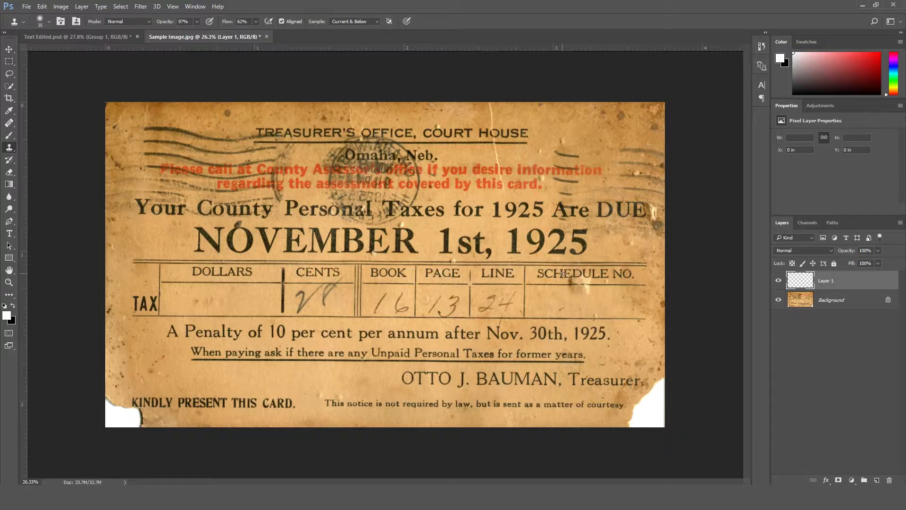
# - Clone clean paper over the lower curve of the 5 in the large 1925, using 100% opacity and 56% flow
pyautogui.scroll(3, 584, 258)
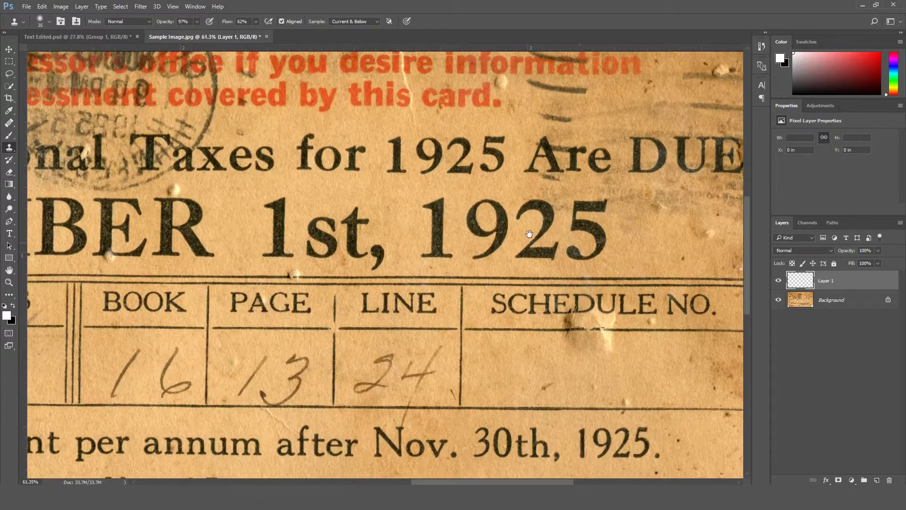
pyautogui.moveTo(620, 250); pyautogui.dragTo(532, 288)
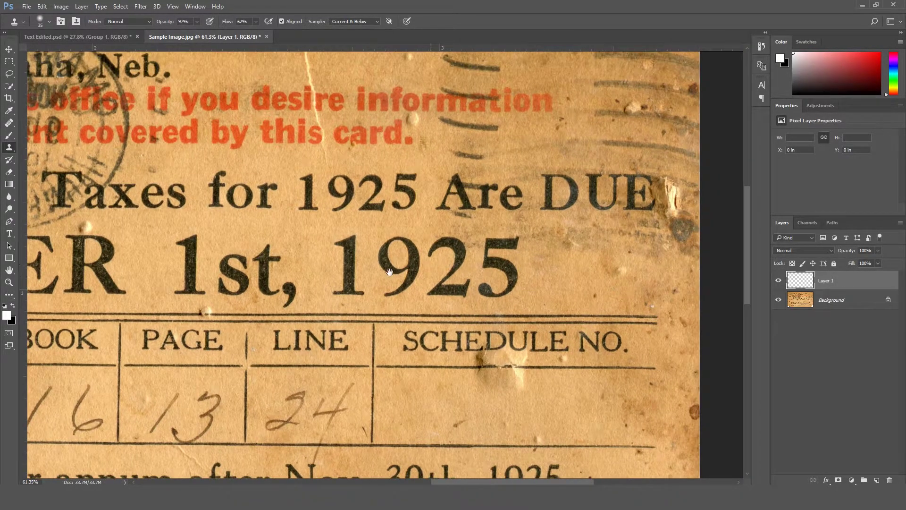
pyautogui.scroll(1, 513, 306)
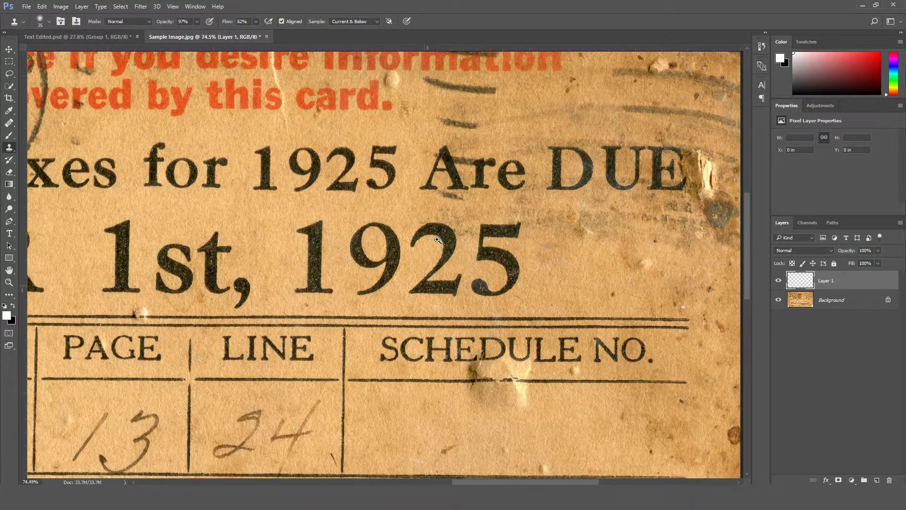
pyautogui.scroll(1, 254, 91)
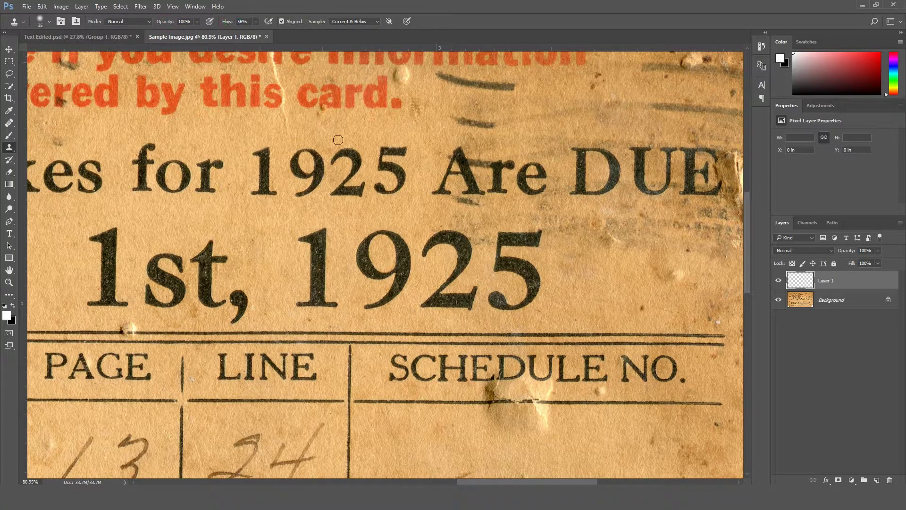
pyautogui.scroll(6, 549, 281)
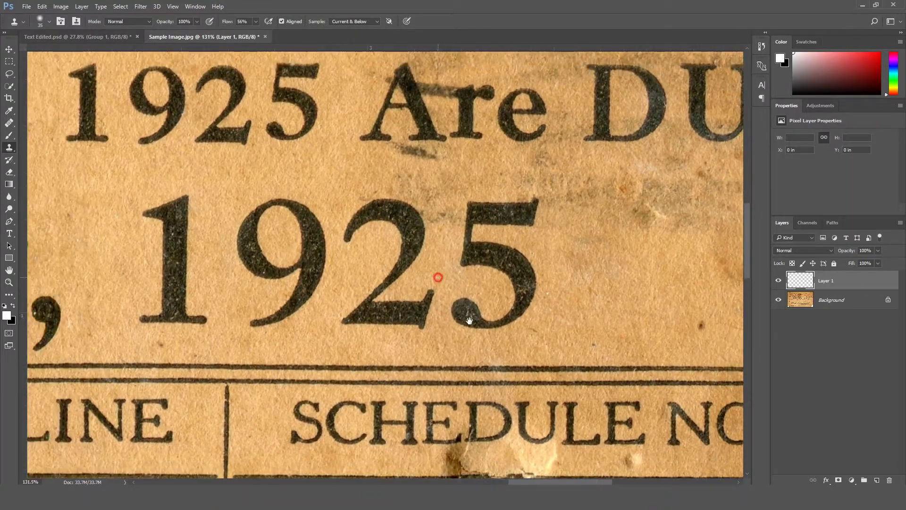
pyautogui.moveTo(434, 273); pyautogui.dragTo(480, 332)
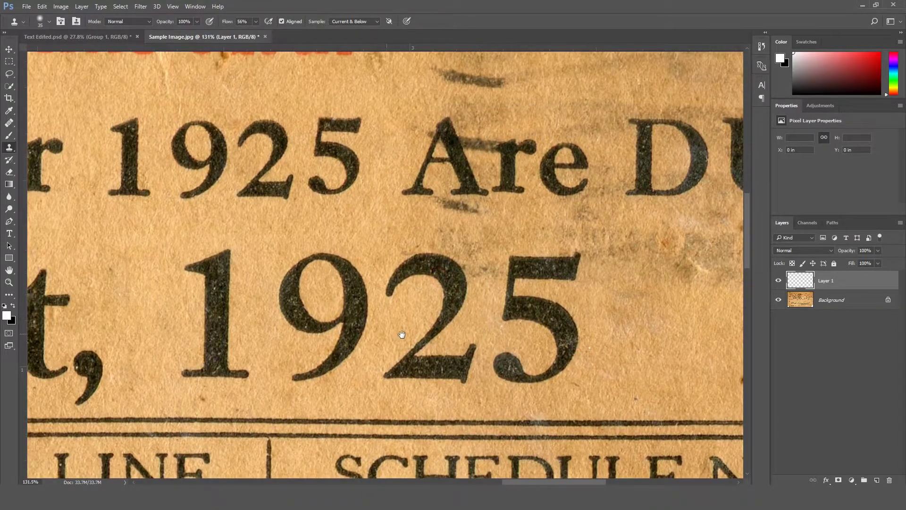
pyautogui.moveTo(420, 337); pyautogui.dragTo(423, 315)
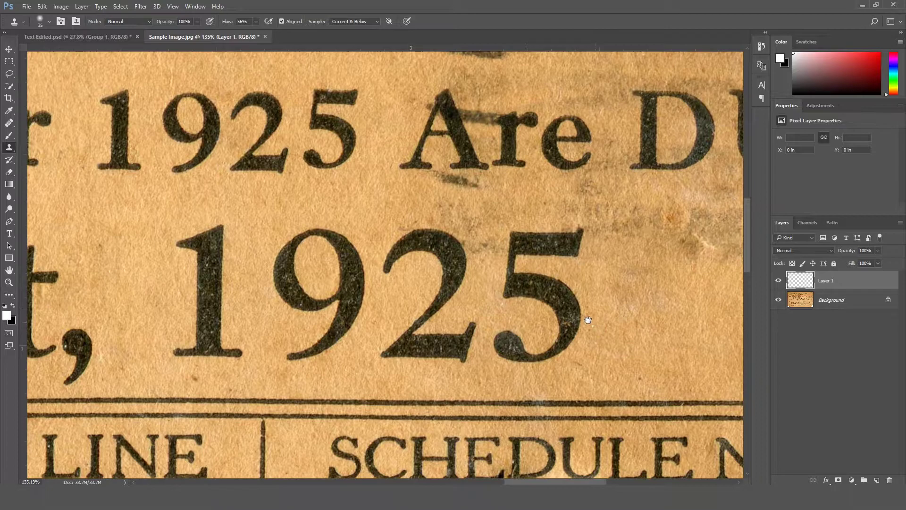
pyautogui.moveTo(578, 319); pyautogui.dragTo(505, 329)
pyautogui.scroll(2, 505, 329)
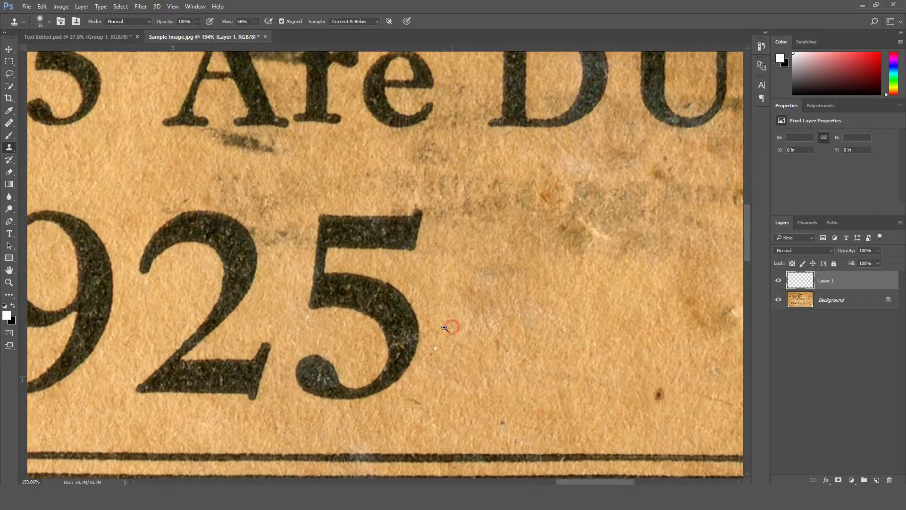
pyautogui.scroll(-2, 439, 328)
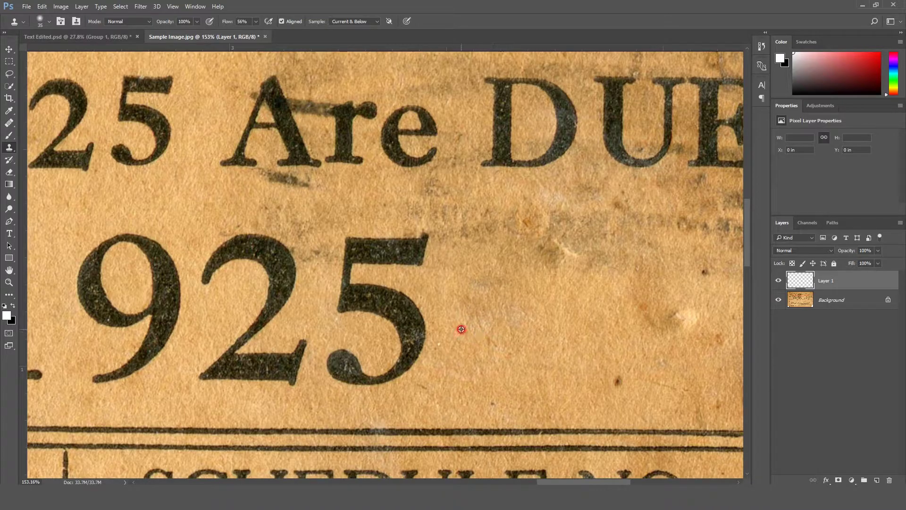
pyautogui.click(419, 329)
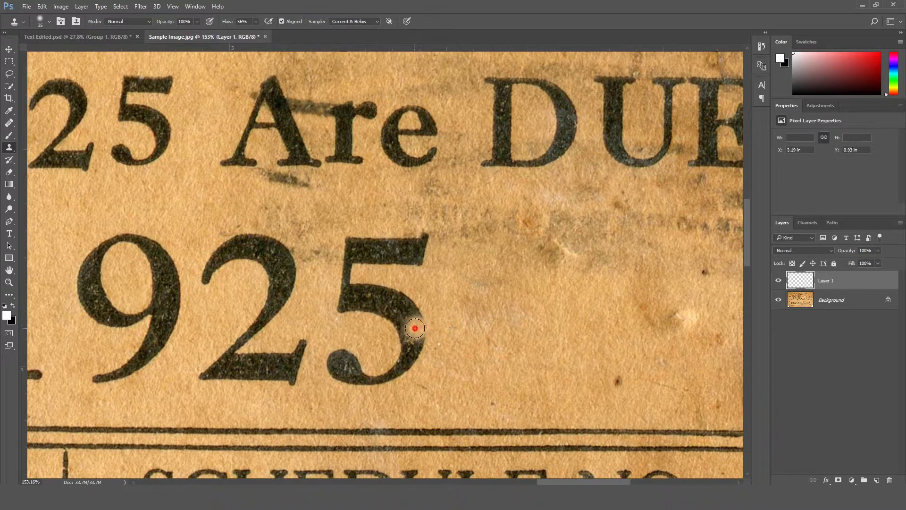
pyautogui.moveTo(407, 348)
pyautogui.mouseDown()
pyautogui.moveTo(409, 367)
pyautogui.moveTo(392, 383)
pyautogui.moveTo(472, 341)
pyautogui.mouseUp()
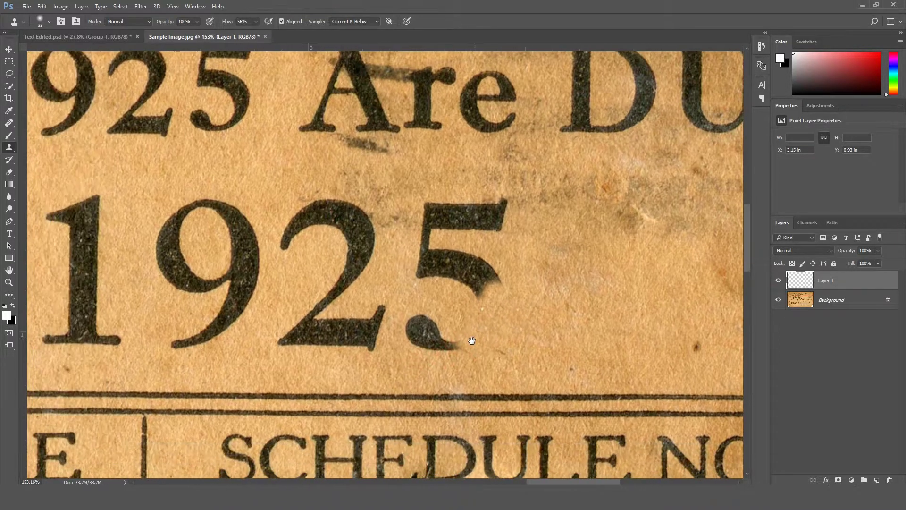
pyautogui.moveTo(416, 348)
pyautogui.mouseDown()
pyautogui.moveTo(415, 347)
pyautogui.moveTo(450, 346)
pyautogui.moveTo(414, 334)
pyautogui.moveTo(416, 320)
pyautogui.moveTo(433, 340)
pyautogui.moveTo(379, 340)
pyautogui.moveTo(583, 321)
pyautogui.mouseUp()
pyautogui.keyDown('alt'); pyautogui.click(401, 369); pyautogui.keyUp('alt')
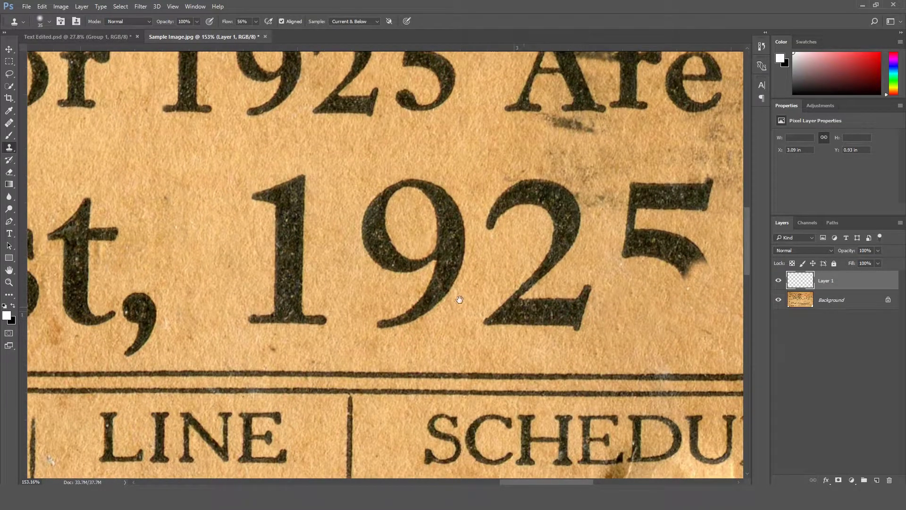
# - Clone nearby paper texture over the 1 of the large 1925 and compare Layer 1 hidden and shown
pyautogui.keyDown('alt'); pyautogui.click(227, 258); pyautogui.keyUp('alt')
pyautogui.moveTo(276, 257)
pyautogui.mouseDown()
pyautogui.moveTo(297, 261)
pyautogui.moveTo(293, 271)
pyautogui.moveTo(271, 272)
pyautogui.moveTo(301, 279)
pyautogui.moveTo(269, 290)
pyautogui.moveTo(276, 297)
pyautogui.moveTo(251, 315)
pyautogui.moveTo(257, 323)
pyautogui.moveTo(272, 324)
pyautogui.moveTo(304, 297)
pyautogui.moveTo(314, 300)
pyautogui.moveTo(304, 309)
pyautogui.moveTo(332, 320)
pyautogui.mouseUp()
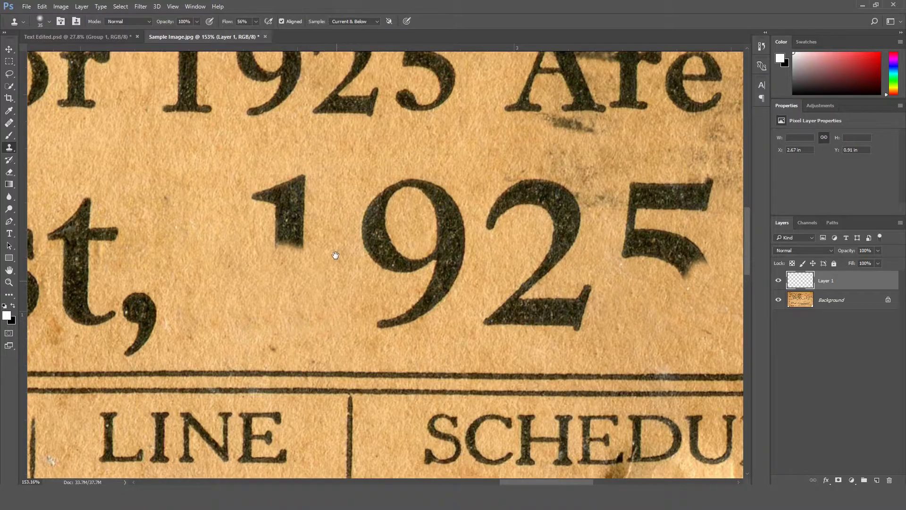
pyautogui.moveTo(335, 251); pyautogui.dragTo(405, 341)
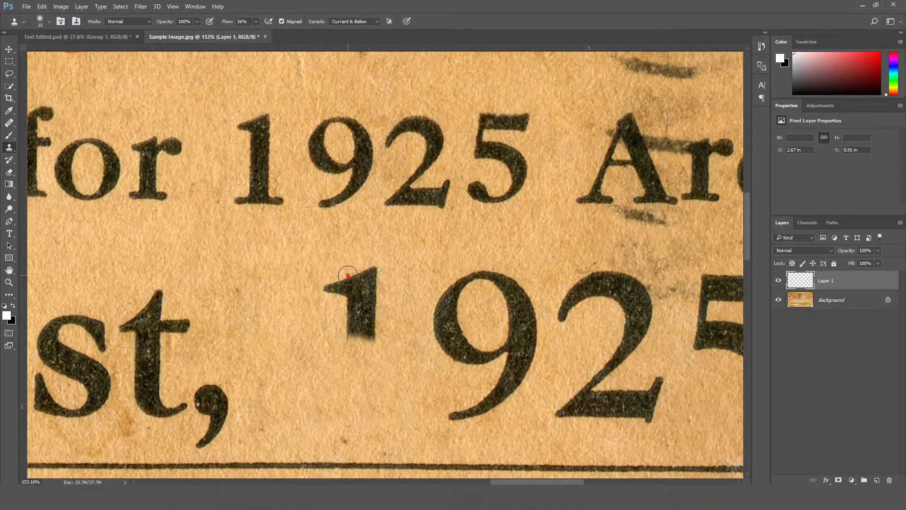
pyautogui.moveTo(348, 276)
pyautogui.mouseDown()
pyautogui.moveTo(384, 273)
pyautogui.moveTo(316, 292)
pyautogui.moveTo(378, 304)
pyautogui.moveTo(368, 311)
pyautogui.moveTo(374, 319)
pyautogui.moveTo(364, 324)
pyautogui.moveTo(376, 328)
pyautogui.moveTo(357, 334)
pyautogui.mouseUp()
pyautogui.moveTo(376, 339); pyautogui.dragTo(350, 327)
pyautogui.hotkey('ctrl', 'space')
pyautogui.moveTo(412, 342)
pyautogui.mouseDown()
pyautogui.moveTo(377, 344)
pyautogui.moveTo(386, 344)
pyautogui.mouseUp()
pyautogui.click(779, 281)
pyautogui.click(779, 281)
# - Clone surrounding paper over the 9 of the large year, resampling clean areas around the digit
pyautogui.scroll(5, 453, 389)
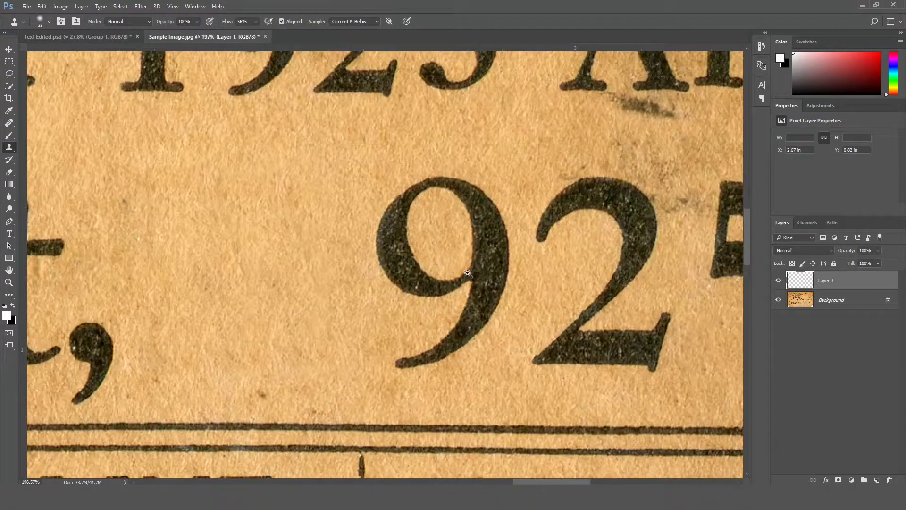
pyautogui.keyDown('alt'); pyautogui.click(442, 139); pyautogui.keyUp('alt')
pyautogui.moveTo(441, 182)
pyautogui.mouseDown()
pyautogui.moveTo(421, 196)
pyautogui.moveTo(435, 176)
pyautogui.moveTo(448, 186)
pyautogui.moveTo(443, 193)
pyautogui.moveTo(455, 188)
pyautogui.moveTo(428, 184)
pyautogui.moveTo(439, 177)
pyautogui.moveTo(394, 223)
pyautogui.moveTo(376, 227)
pyautogui.moveTo(390, 247)
pyautogui.moveTo(399, 220)
pyautogui.moveTo(407, 237)
pyautogui.moveTo(377, 245)
pyautogui.mouseUp()
pyautogui.keyDown('alt'); pyautogui.click(346, 217); pyautogui.keyUp('alt')
pyautogui.keyDown('alt'); pyautogui.click(428, 231); pyautogui.keyUp('alt')
pyautogui.moveTo(428, 231)
pyautogui.mouseDown()
pyautogui.moveTo(398, 257)
pyautogui.moveTo(415, 249)
pyautogui.moveTo(413, 282)
pyautogui.moveTo(436, 279)
pyautogui.mouseUp()
pyautogui.moveTo(489, 181)
pyautogui.mouseDown()
pyautogui.moveTo(452, 201)
pyautogui.moveTo(492, 210)
pyautogui.moveTo(454, 225)
pyautogui.moveTo(495, 231)
pyautogui.mouseUp()
pyautogui.click(490, 188)
pyautogui.click(476, 208)
pyautogui.click(483, 206)
pyautogui.moveTo(498, 303)
pyautogui.mouseDown()
pyautogui.moveTo(462, 336)
pyautogui.moveTo(470, 349)
pyautogui.moveTo(406, 361)
pyautogui.moveTo(475, 325)
pyautogui.moveTo(499, 289)
pyautogui.moveTo(440, 299)
pyautogui.moveTo(410, 293)
pyautogui.moveTo(470, 268)
pyautogui.moveTo(450, 281)
pyautogui.moveTo(487, 277)
pyautogui.moveTo(494, 244)
pyautogui.moveTo(486, 239)
pyautogui.moveTo(497, 263)
pyautogui.moveTo(448, 290)
pyautogui.mouseUp()
# - Clone paper texture over the remaining upper part of the 5 in the large year
pyautogui.moveTo(574, 295); pyautogui.dragTo(458, 299)
pyautogui.moveTo(536, 281); pyautogui.dragTo(658, 283)
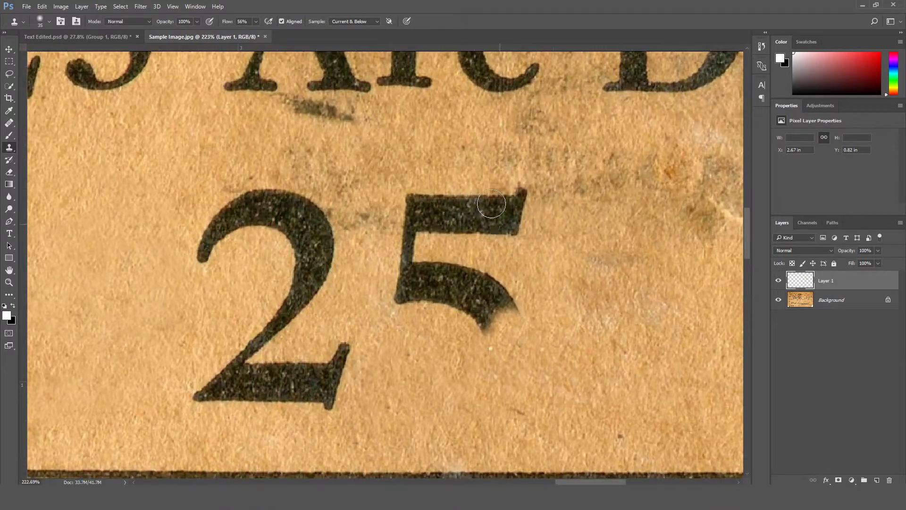
pyautogui.moveTo(453, 203)
pyautogui.mouseDown()
pyautogui.moveTo(420, 207)
pyautogui.moveTo(443, 228)
pyautogui.moveTo(468, 207)
pyautogui.moveTo(473, 228)
pyautogui.moveTo(416, 230)
pyautogui.moveTo(407, 302)
pyautogui.moveTo(421, 277)
pyautogui.moveTo(525, 313)
pyautogui.moveTo(494, 304)
pyautogui.moveTo(484, 319)
pyautogui.moveTo(485, 292)
pyautogui.moveTo(446, 274)
pyautogui.moveTo(456, 287)
pyautogui.moveTo(415, 300)
pyautogui.moveTo(452, 305)
pyautogui.moveTo(493, 330)
pyautogui.moveTo(465, 275)
pyautogui.mouseUp()
pyautogui.moveTo(507, 316)
pyautogui.mouseDown()
pyautogui.moveTo(477, 315)
pyautogui.moveTo(494, 315)
pyautogui.mouseUp()
pyautogui.keyDown('alt'); pyautogui.click(547, 233); pyautogui.keyUp('alt')
pyautogui.moveTo(504, 246)
pyautogui.mouseDown()
pyautogui.moveTo(518, 219)
pyautogui.moveTo(516, 245)
pyautogui.moveTo(481, 243)
pyautogui.moveTo(496, 231)
pyautogui.moveTo(465, 245)
pyautogui.moveTo(524, 223)
pyautogui.mouseUp()
pyautogui.click(522, 225)
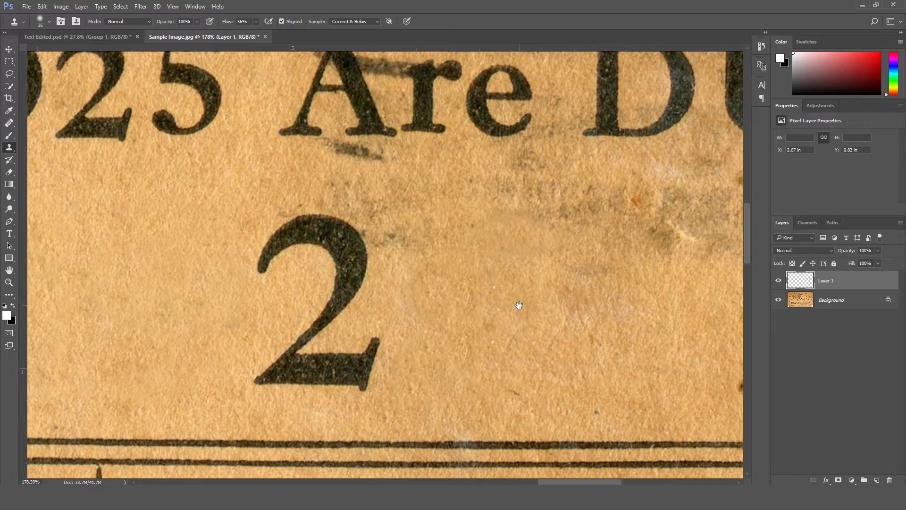
# - Clone paper over the upper edge and the diagonal stroke of the large 2
pyautogui.moveTo(514, 297); pyautogui.dragTo(481, 300)
pyautogui.scroll(3, 481, 300)
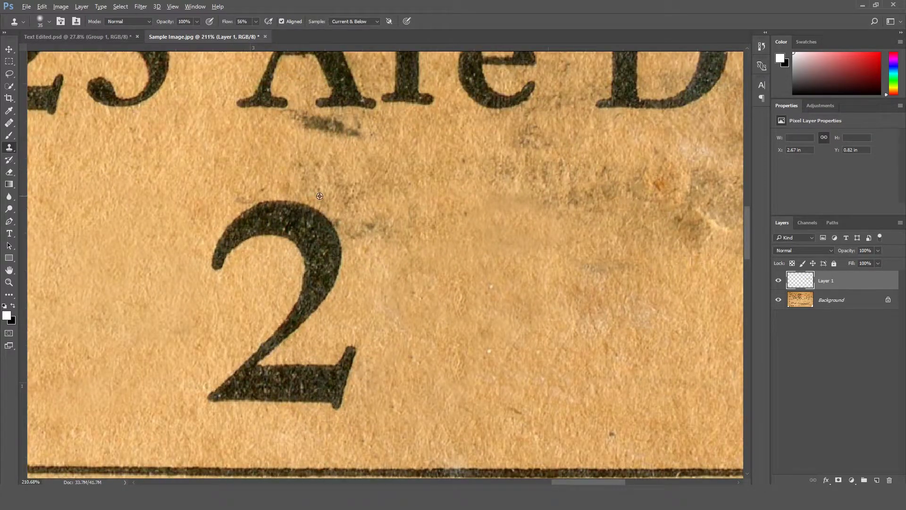
pyautogui.moveTo(304, 203); pyautogui.dragTo(297, 203)
pyautogui.moveTo(370, 280)
pyautogui.mouseDown()
pyautogui.moveTo(328, 283)
pyautogui.moveTo(315, 293)
pyautogui.moveTo(340, 293)
pyautogui.moveTo(300, 307)
pyautogui.moveTo(312, 315)
pyautogui.moveTo(271, 332)
pyautogui.moveTo(277, 344)
pyautogui.moveTo(316, 330)
pyautogui.mouseUp()
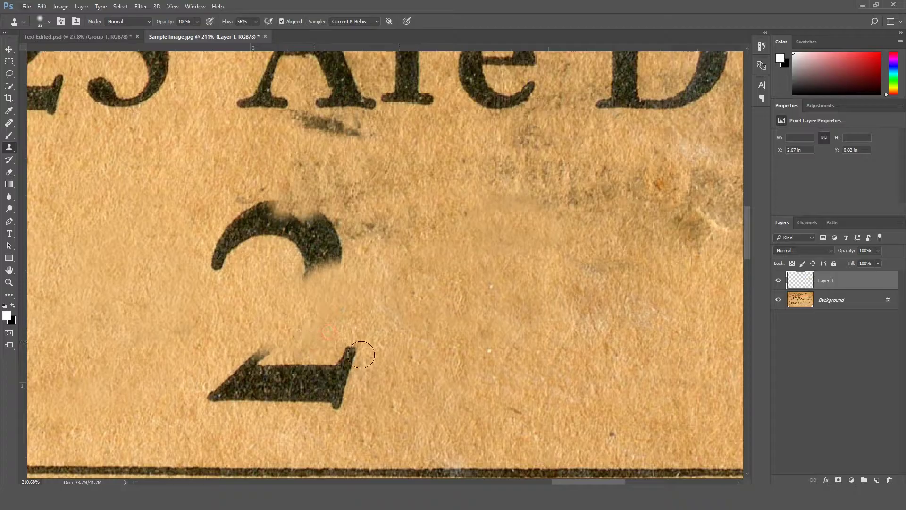
# - Keep the clone sampling on Current & Below and clone clean paper over the base of the large 2
pyautogui.click(358, 21)
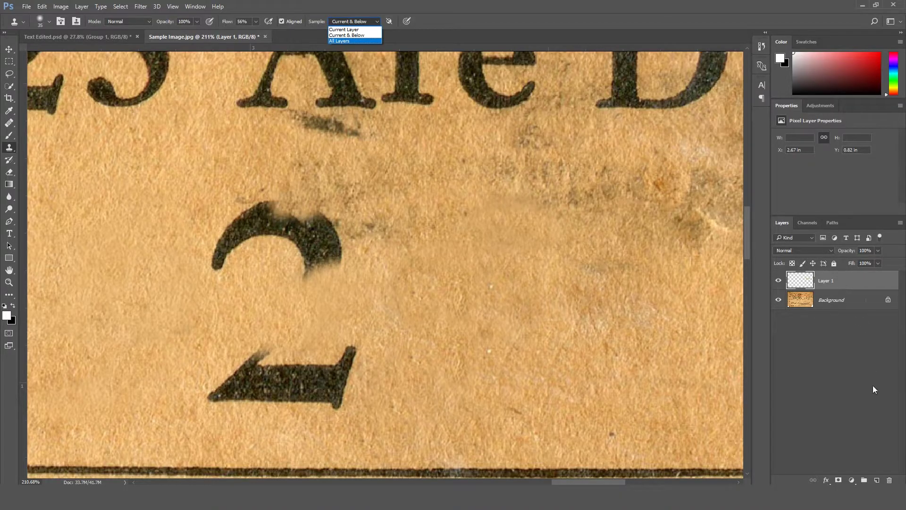
pyautogui.click(355, 35)
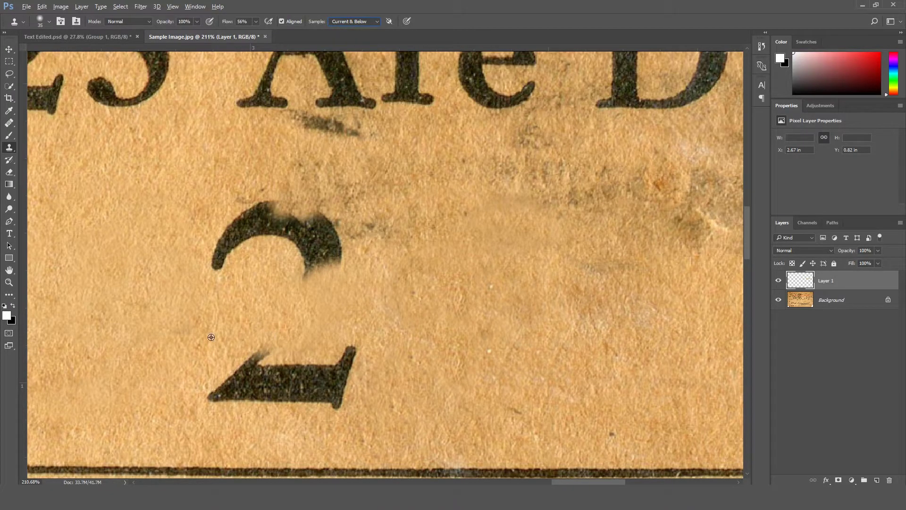
pyautogui.keyDown('alt'); pyautogui.click(173, 368); pyautogui.keyUp('alt')
pyautogui.moveTo(210, 393)
pyautogui.mouseDown()
pyautogui.moveTo(265, 361)
pyautogui.moveTo(243, 359)
pyautogui.moveTo(259, 357)
pyautogui.moveTo(241, 364)
pyautogui.moveTo(255, 366)
pyautogui.moveTo(256, 389)
pyautogui.moveTo(243, 393)
pyautogui.moveTo(243, 375)
pyautogui.moveTo(268, 367)
pyautogui.mouseUp()
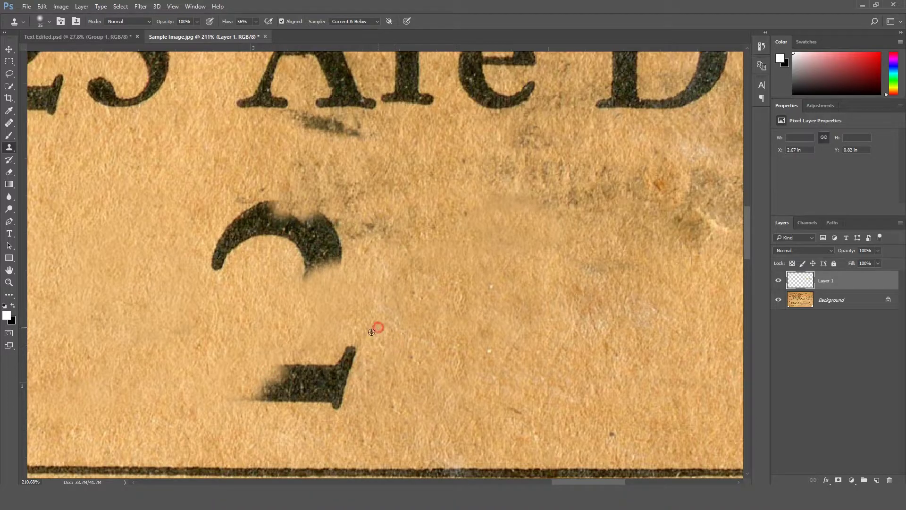
pyautogui.moveTo(368, 336)
pyautogui.mouseDown()
pyautogui.moveTo(334, 354)
pyautogui.moveTo(356, 364)
pyautogui.moveTo(366, 303)
pyautogui.moveTo(350, 366)
pyautogui.mouseUp()
pyautogui.keyDown('alt'); pyautogui.click(368, 302); pyautogui.keyUp('alt')
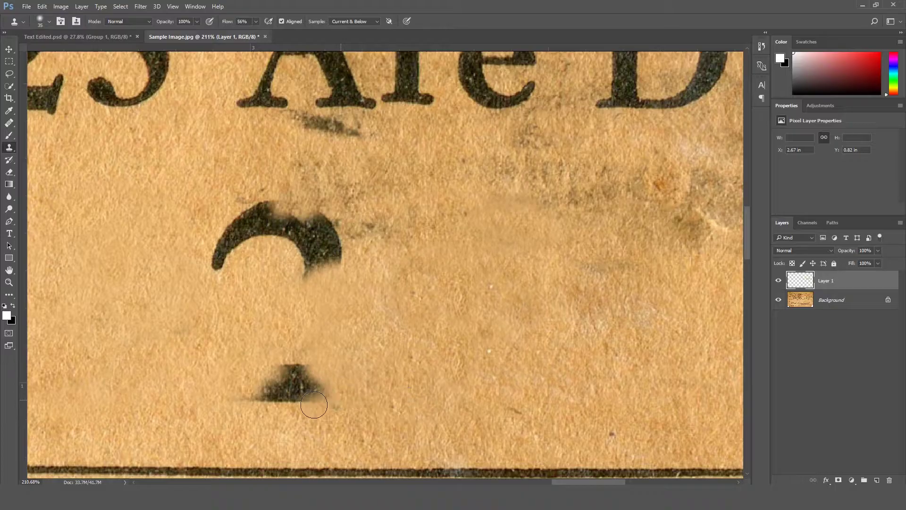
pyautogui.moveTo(337, 395)
pyautogui.mouseDown()
pyautogui.moveTo(293, 374)
pyautogui.moveTo(278, 399)
pyautogui.moveTo(242, 403)
pyautogui.moveTo(276, 396)
pyautogui.mouseUp()
# - Clone paper texture over the remaining upper arc of the large 2, sampling clean areas on both sides
pyautogui.moveTo(478, 378); pyautogui.dragTo(406, 403)
pyautogui.scroll(2, 406, 403)
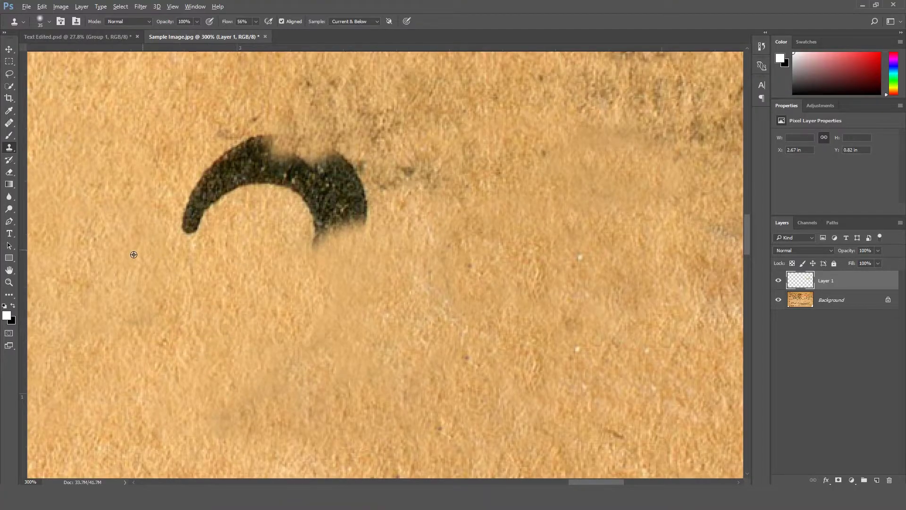
pyautogui.moveTo(180, 229)
pyautogui.mouseDown()
pyautogui.moveTo(175, 204)
pyautogui.moveTo(221, 170)
pyautogui.moveTo(201, 160)
pyautogui.mouseUp()
pyautogui.keyDown('alt'); pyautogui.click(112, 147); pyautogui.keyUp('alt')
pyautogui.moveTo(280, 140)
pyautogui.mouseDown()
pyautogui.moveTo(297, 150)
pyautogui.moveTo(265, 178)
pyautogui.moveTo(319, 161)
pyautogui.moveTo(335, 167)
pyautogui.moveTo(309, 212)
pyautogui.mouseUp()
pyautogui.keyDown('alt'); pyautogui.click(473, 137); pyautogui.keyUp('alt')
pyautogui.moveTo(365, 189)
pyautogui.mouseDown()
pyautogui.moveTo(310, 233)
pyautogui.moveTo(330, 230)
pyautogui.moveTo(309, 249)
pyautogui.mouseUp()
pyautogui.keyDown('alt'); pyautogui.click(454, 219); pyautogui.keyUp('alt')
pyautogui.click(368, 212)
# - Touch up the cleared year area with short clone dabs to even out the paper texture
pyautogui.moveTo(474, 304); pyautogui.dragTo(408, 308)
pyautogui.scroll(5, 409, 308)
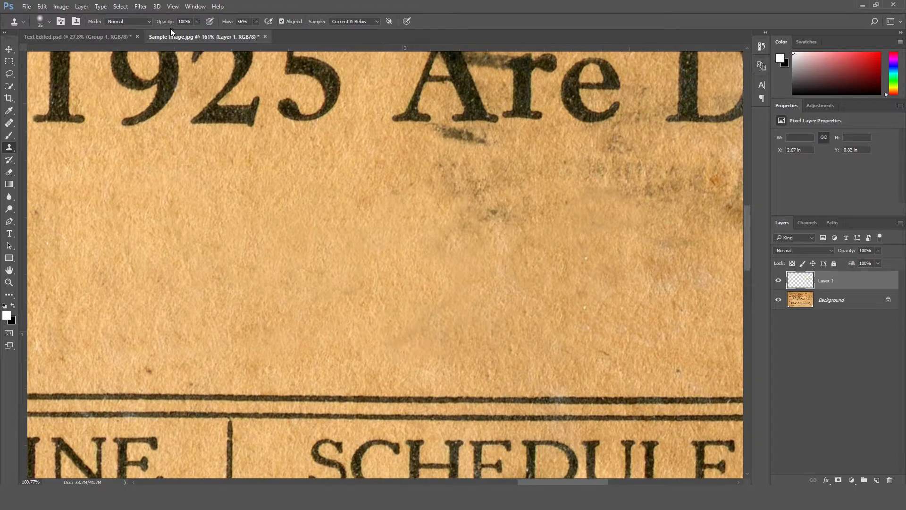
pyautogui.keyDown('alt'); pyautogui.click(488, 331); pyautogui.keyUp('alt')
pyautogui.click(403, 322)
pyautogui.keyDown('alt'); pyautogui.click(397, 303); pyautogui.keyUp('alt')
pyautogui.click(392, 335)
pyautogui.click(397, 343)
pyautogui.moveTo(509, 373); pyautogui.dragTo(460, 372)
pyautogui.moveTo(498, 304)
pyautogui.mouseDown()
pyautogui.moveTo(508, 287)
pyautogui.moveTo(489, 303)
pyautogui.mouseUp()
pyautogui.scroll(-1, 489, 304)
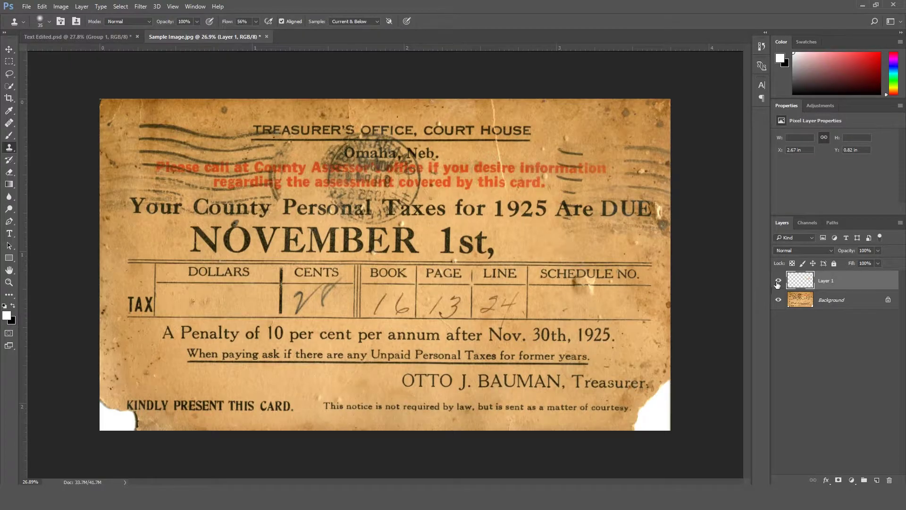
# - Compare the card with and without the Layer 1 retouching, both at full view and close up around the cleared year
pyautogui.click(778, 281)
pyautogui.click(778, 281)
pyautogui.click(778, 281)
pyautogui.click(778, 281)
pyautogui.scroll(6, 651, 253)
pyautogui.moveTo(693, 261); pyautogui.dragTo(701, 261)
pyautogui.click(779, 280)
pyautogui.click(780, 280)
pyautogui.click(780, 281)
pyautogui.click(780, 281)
pyautogui.click(780, 281)
pyautogui.click(779, 280)
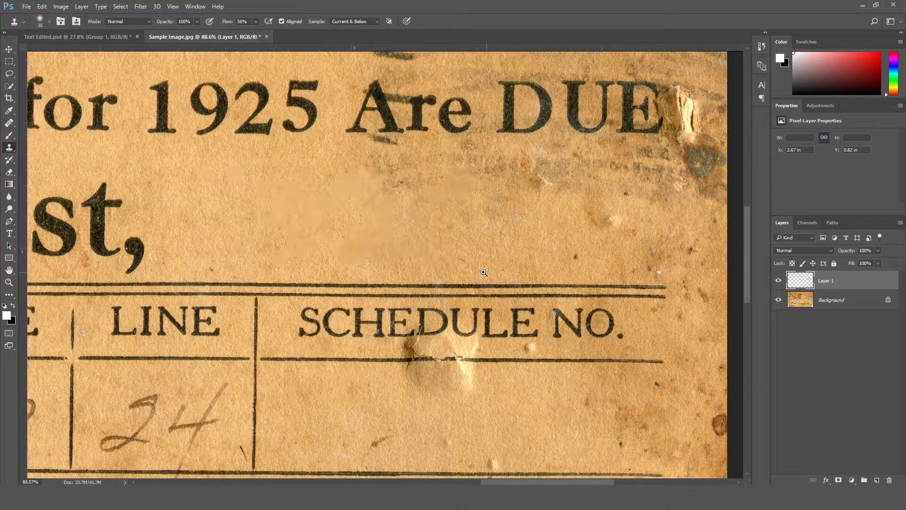
pyautogui.hotkey('ctrl', '0')
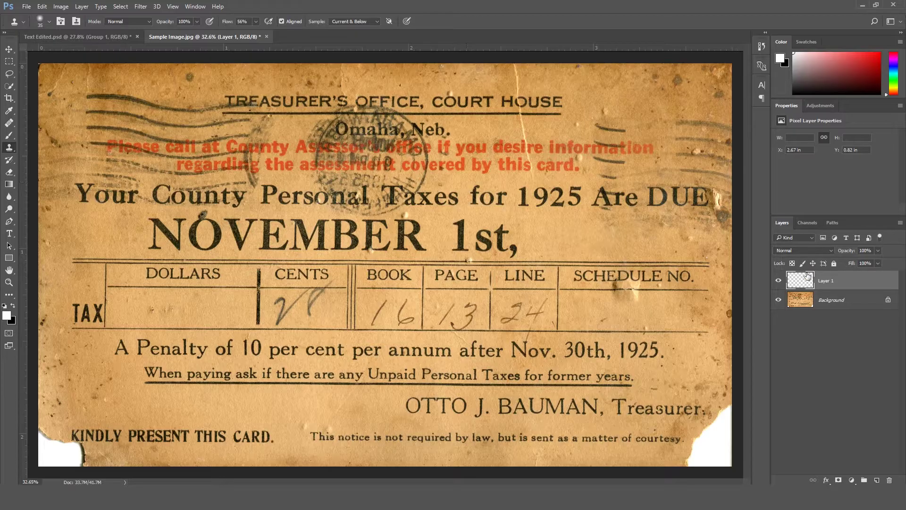
pyautogui.click(779, 281)
pyautogui.click(780, 282)
pyautogui.click(780, 281)
pyautogui.click(781, 282)
pyautogui.scroll(4, 620, 266)
pyautogui.moveTo(583, 234); pyautogui.dragTo(503, 308)
pyautogui.scroll(3, 347, 319)
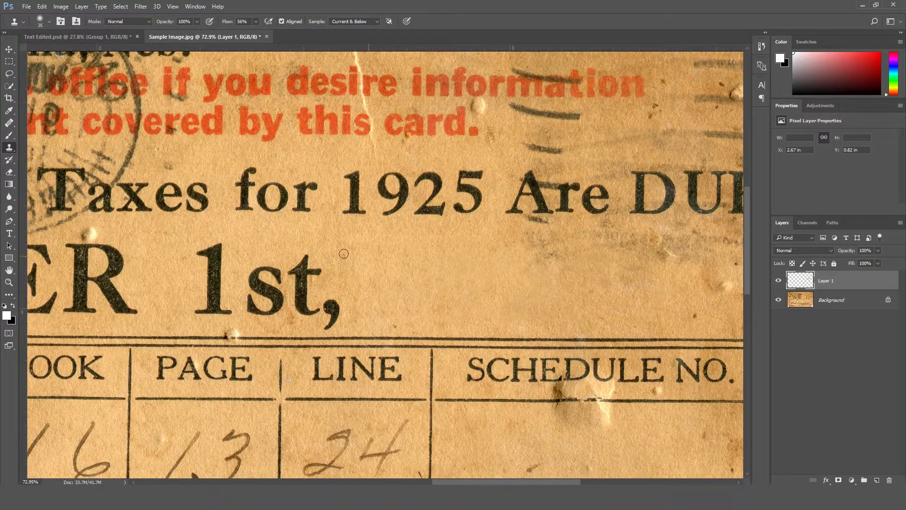
# - Add the text 2023 in the VremyaFWF font at 16.16 pt in the cleared area after "1st,"
pyautogui.click(7, 236)
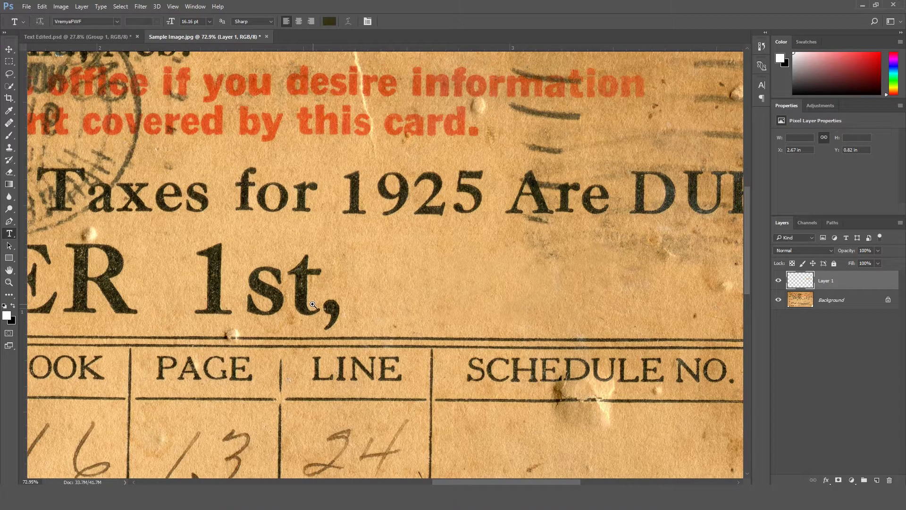
pyautogui.scroll(-3, 312, 305)
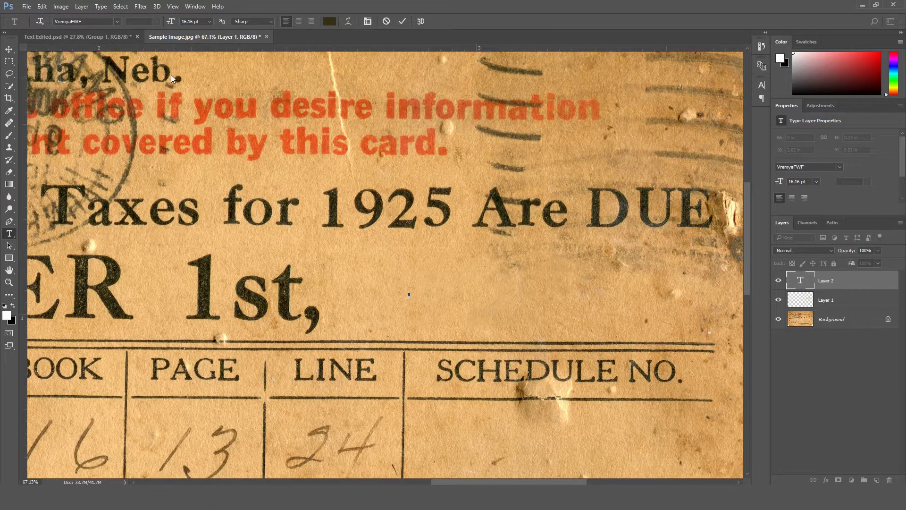
pyautogui.click(117, 23)
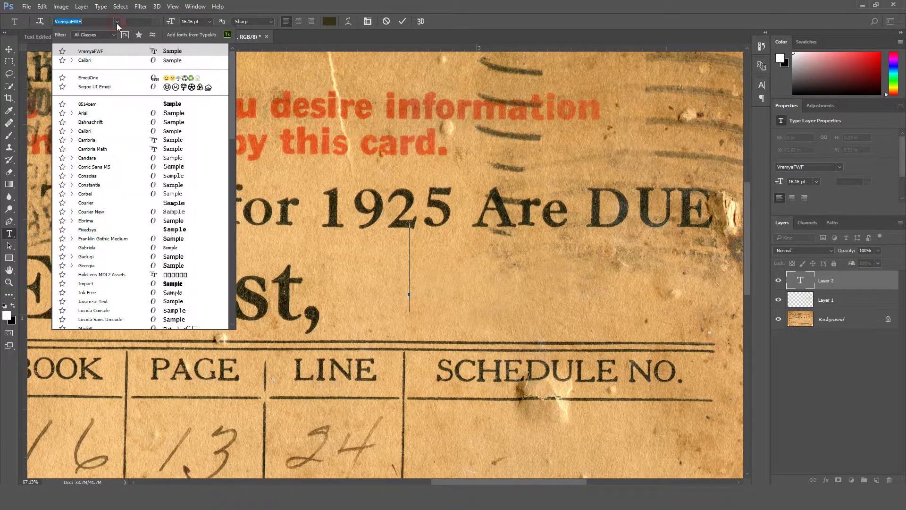
pyautogui.click(102, 52)
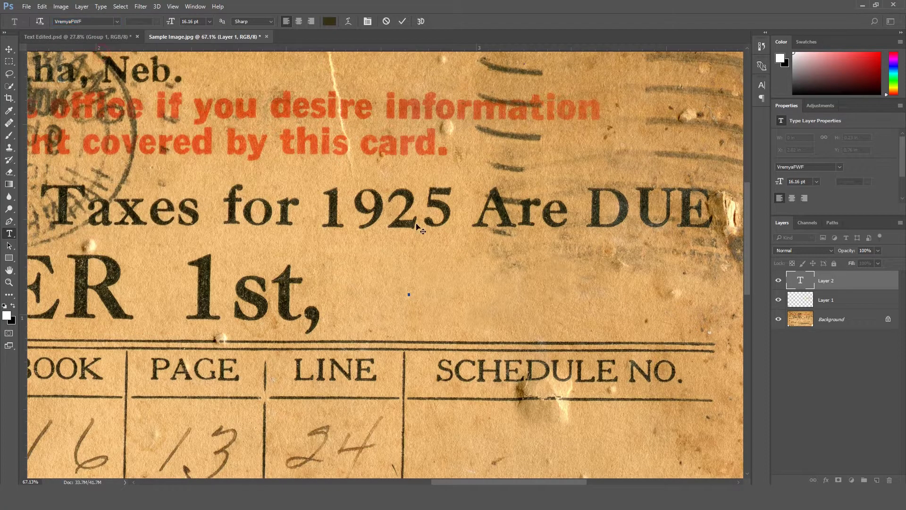
pyautogui.write('2023')
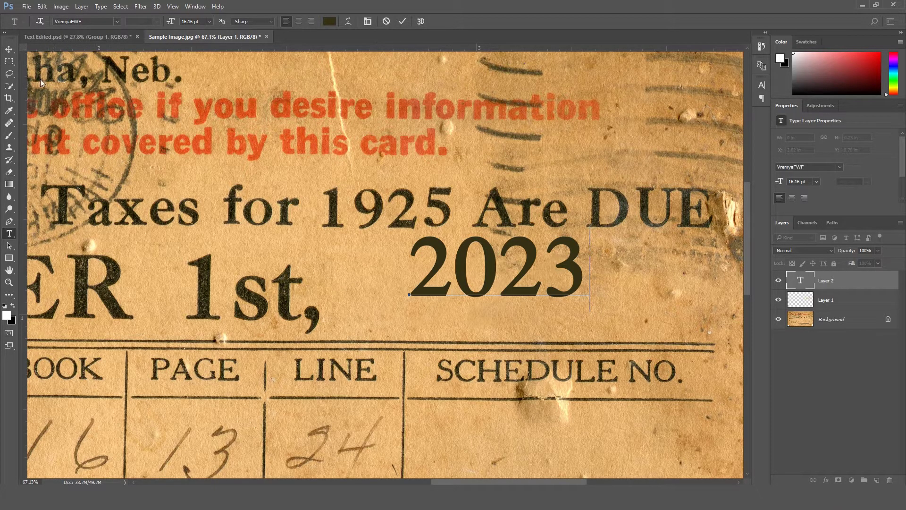
pyautogui.hotkey('ctrl', 'Return')
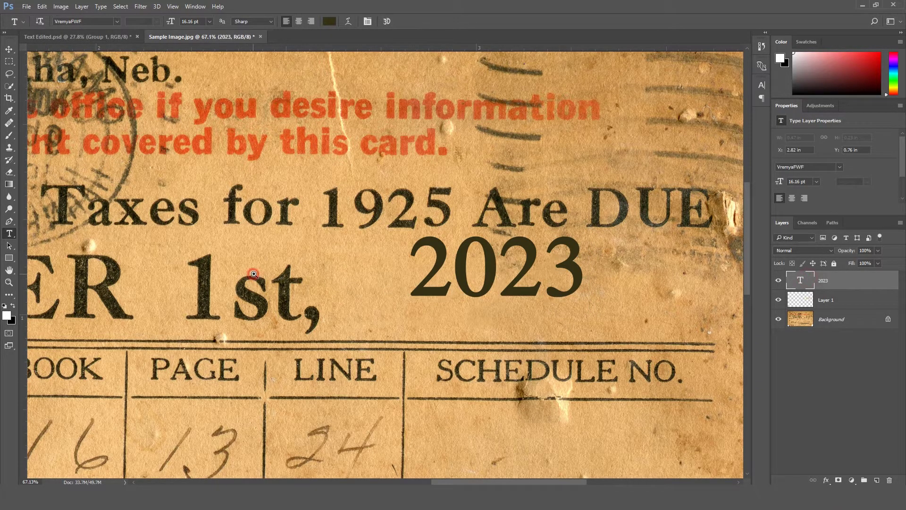
# - Sample the dark ink colour from the printed s of "1st" using a 5 by 5 Average eyedropper sample
pyautogui.scroll(3, 250, 276)
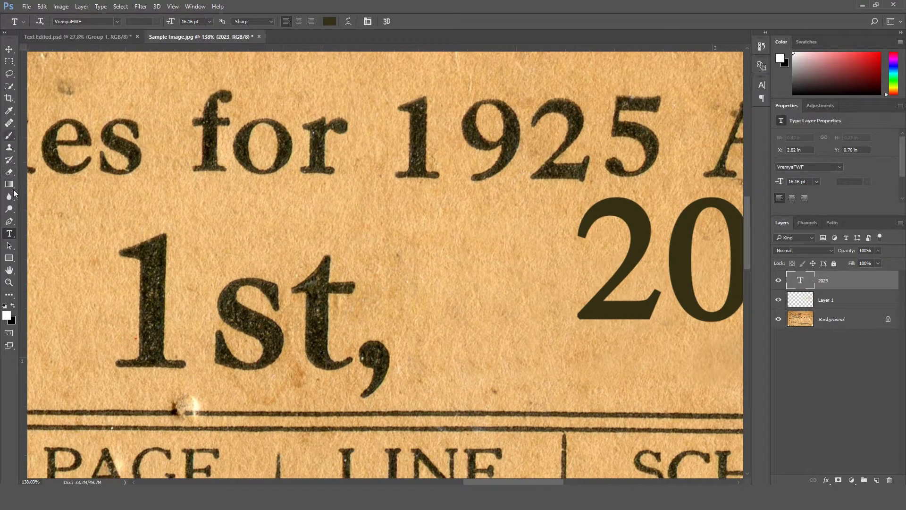
pyautogui.press('i')
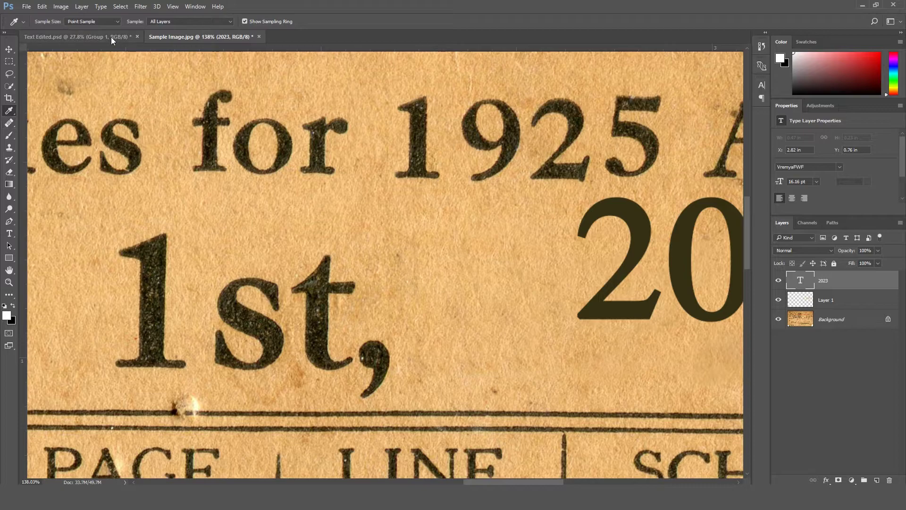
pyautogui.click(100, 22)
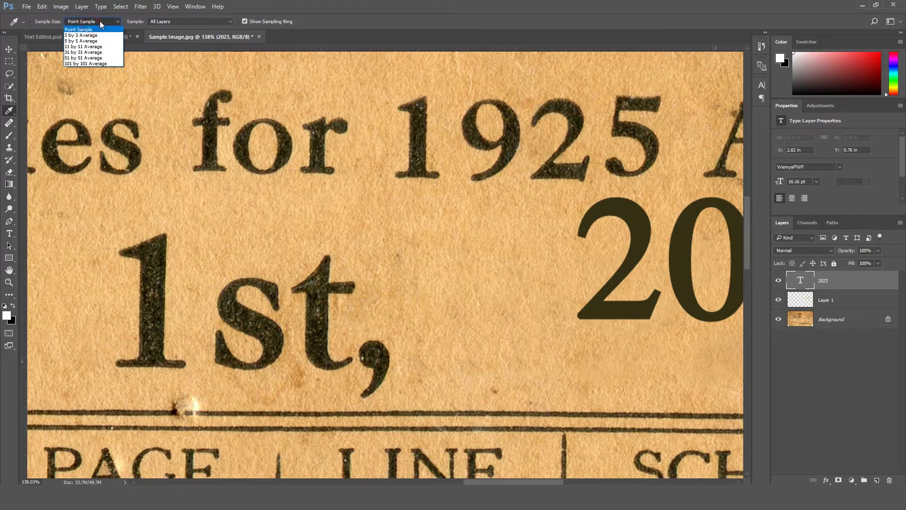
pyautogui.click(86, 41)
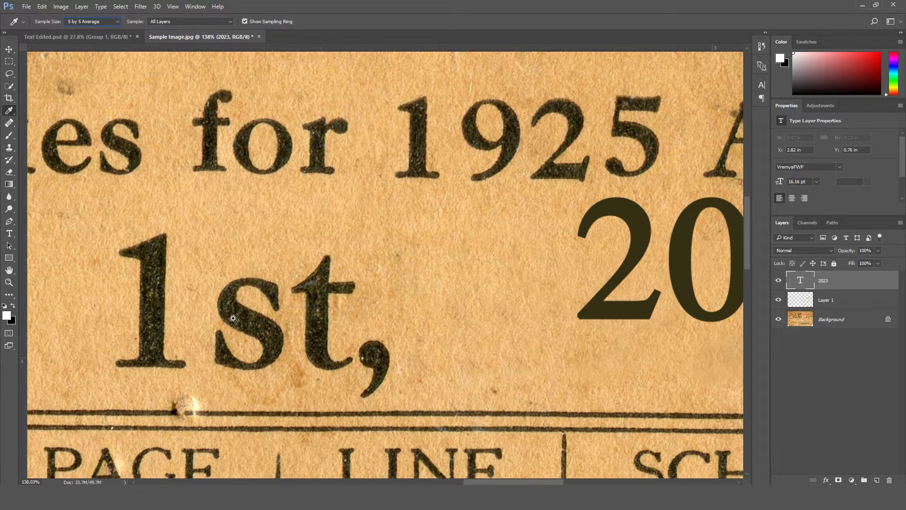
pyautogui.moveTo(236, 319); pyautogui.dragTo(261, 324)
pyautogui.moveTo(603, 264); pyautogui.dragTo(411, 234)
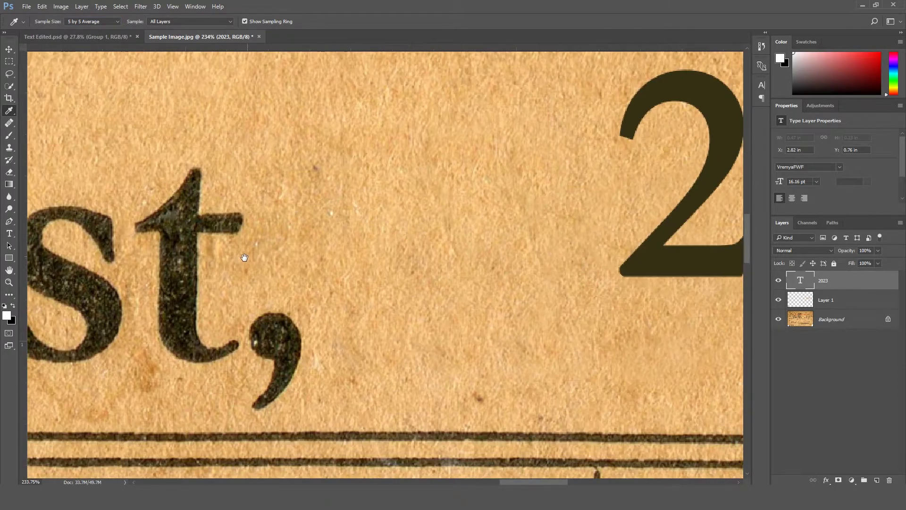
pyautogui.moveTo(250, 259); pyautogui.dragTo(449, 273)
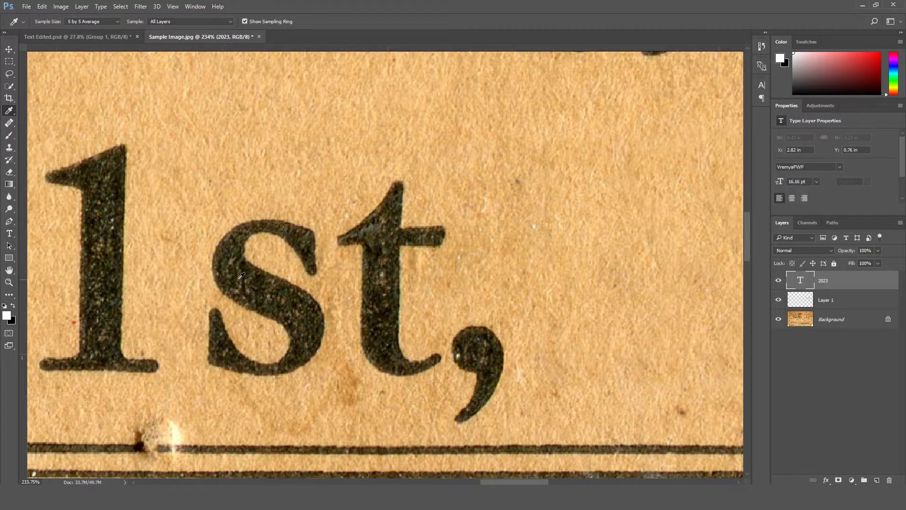
pyautogui.click(239, 244)
pyautogui.click(230, 247)
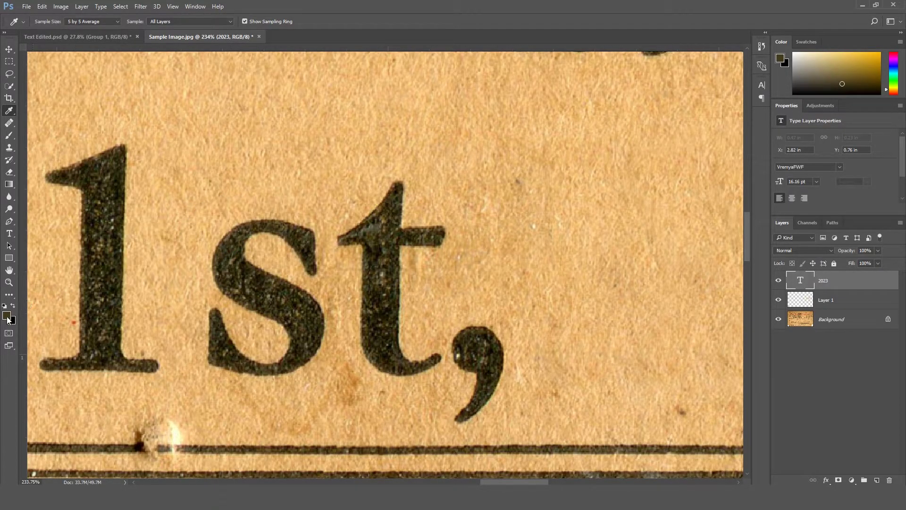
# - Change the 2023 text colour to the sampled ink colour, #43391d
pyautogui.scroll(-5, 313, 300)
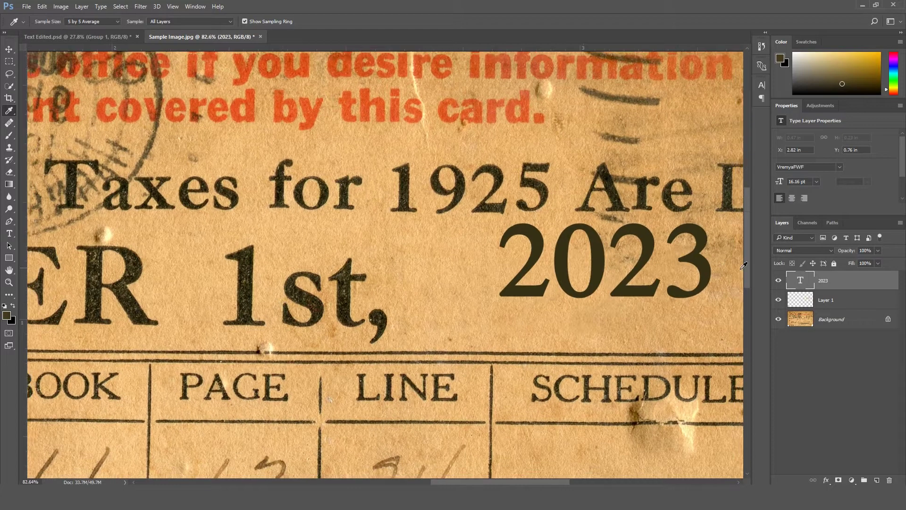
pyautogui.doubleClick(794, 282)
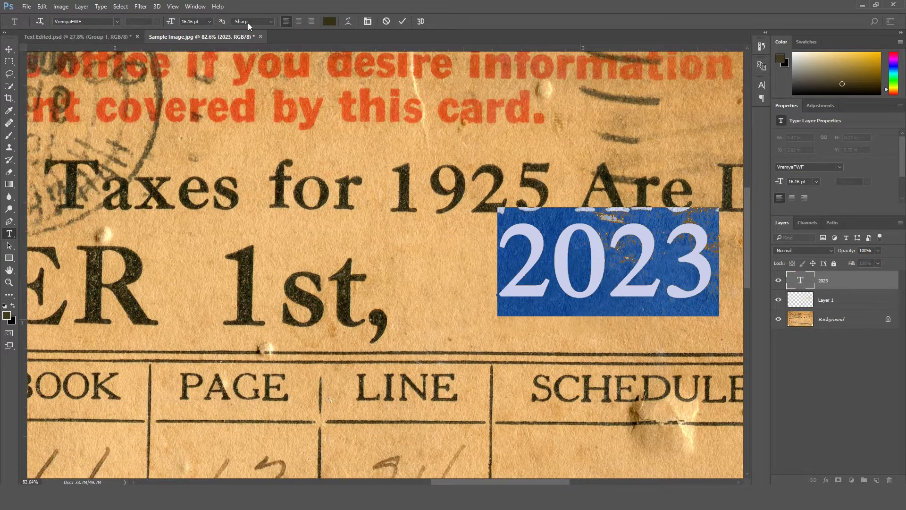
pyautogui.click(329, 22)
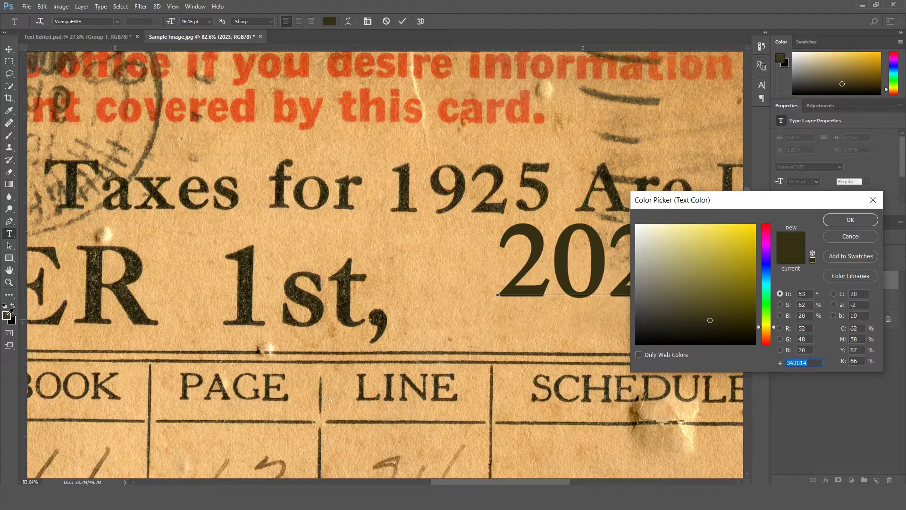
pyautogui.click(168, 299)
pyautogui.moveTo(366, 305); pyautogui.dragTo(402, 305)
pyautogui.scroll(2, 402, 305)
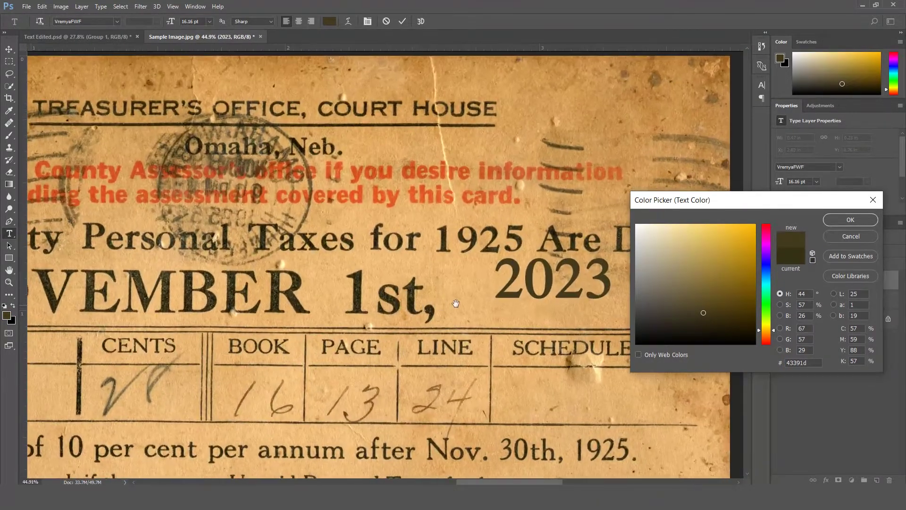
pyautogui.click(845, 220)
pyautogui.hotkey('ctrl', 'Return')
# - Move 2023 onto the line of "1st," and scale it up to 17.95 pt to match the neighbouring print
pyautogui.press('v')
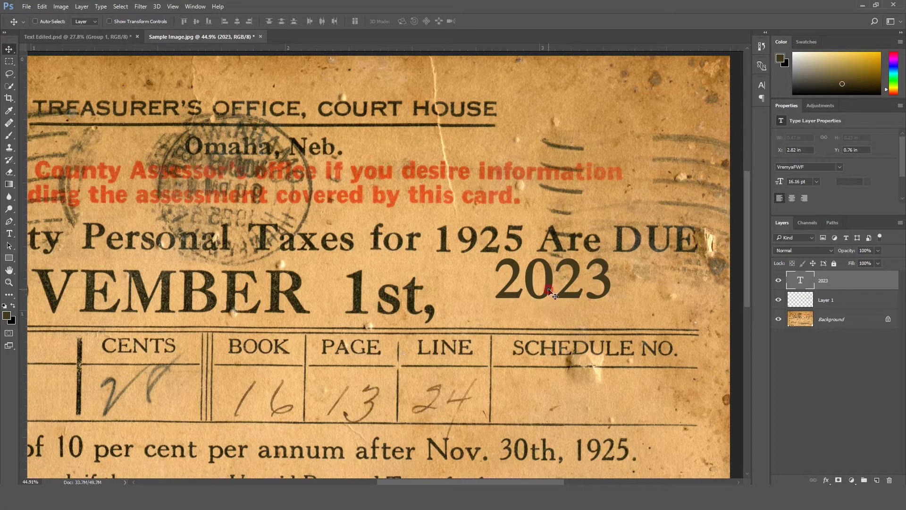
pyautogui.moveTo(550, 294); pyautogui.dragTo(528, 305)
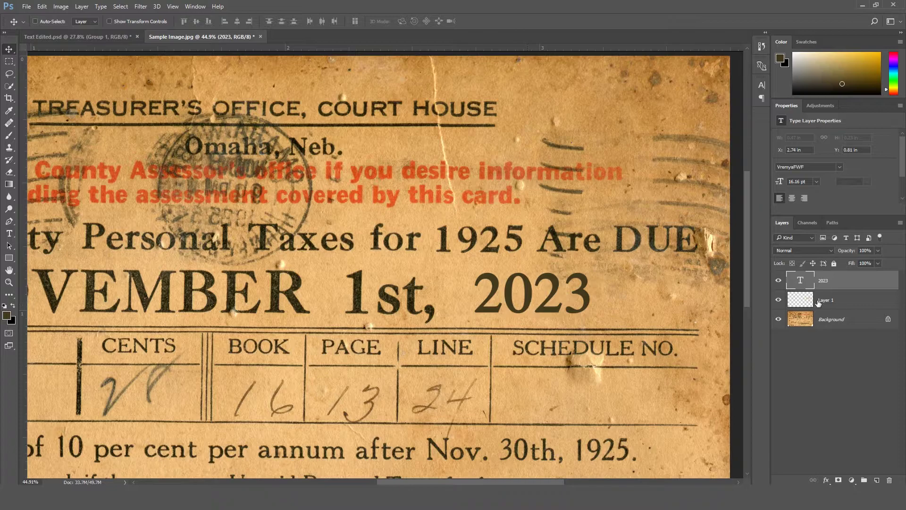
pyautogui.hotkey('ctrl', 't')
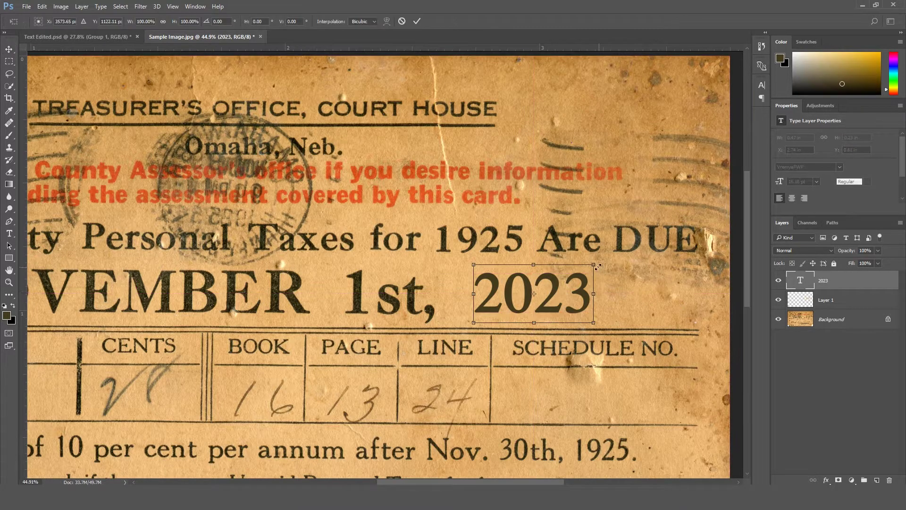
pyautogui.moveTo(596, 264)
pyautogui.mouseDown()
pyautogui.moveTo(613, 252)
pyautogui.moveTo(603, 261)
pyautogui.mouseUp()
pyautogui.click(418, 22)
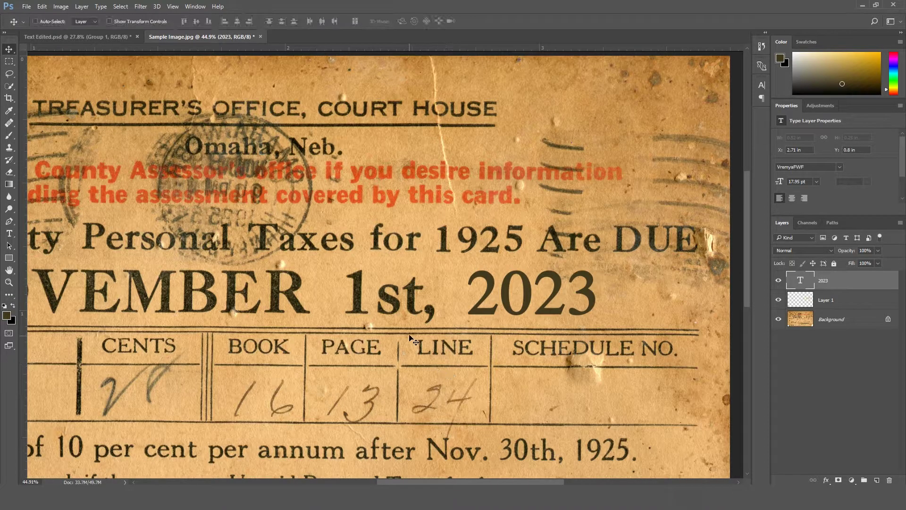
# - Darken the 2023 text colour by lowering its brightness to 22%, giving #372f18
pyautogui.moveTo(411, 335)
pyautogui.mouseDown()
pyautogui.moveTo(433, 338)
pyautogui.moveTo(419, 337)
pyautogui.mouseUp()
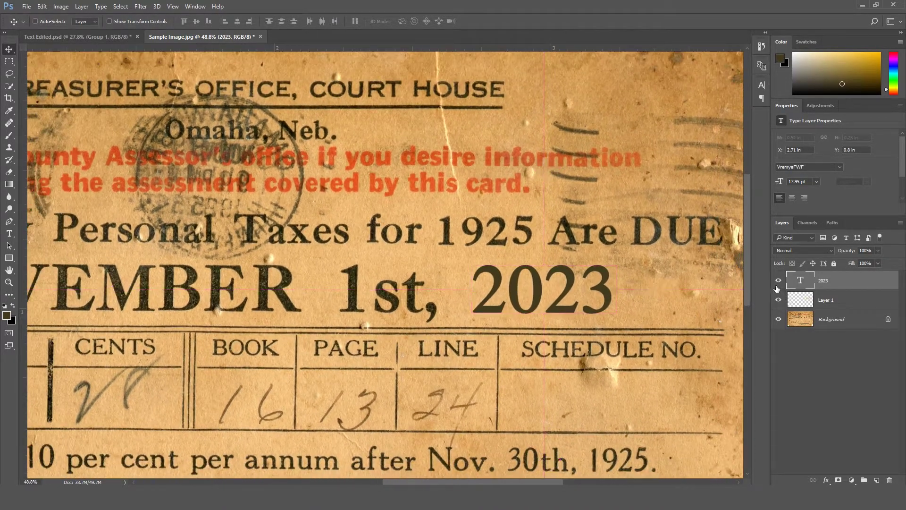
pyautogui.doubleClick(803, 280)
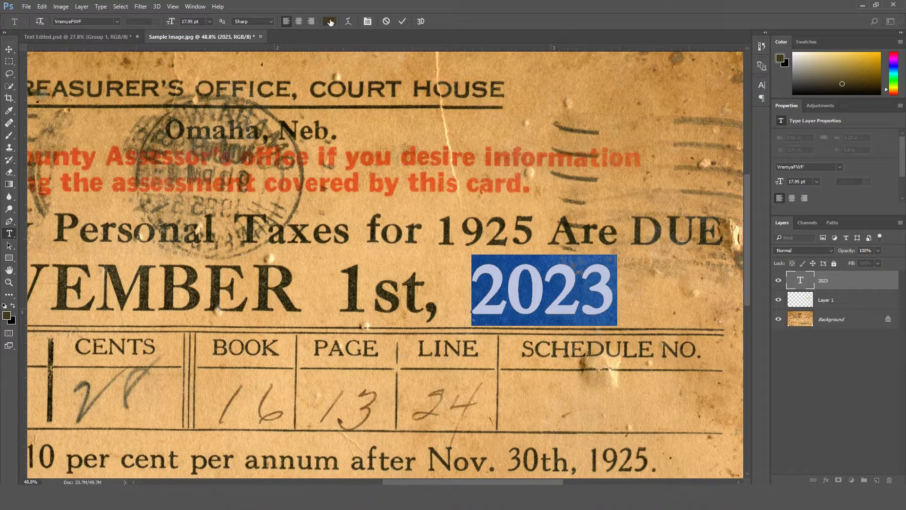
pyautogui.click(330, 21)
pyautogui.click(780, 315)
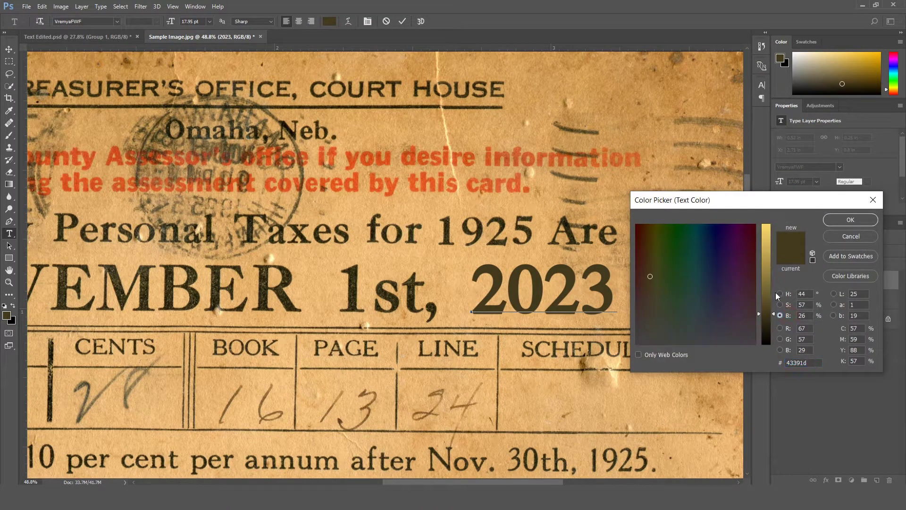
pyautogui.moveTo(772, 314); pyautogui.dragTo(775, 319)
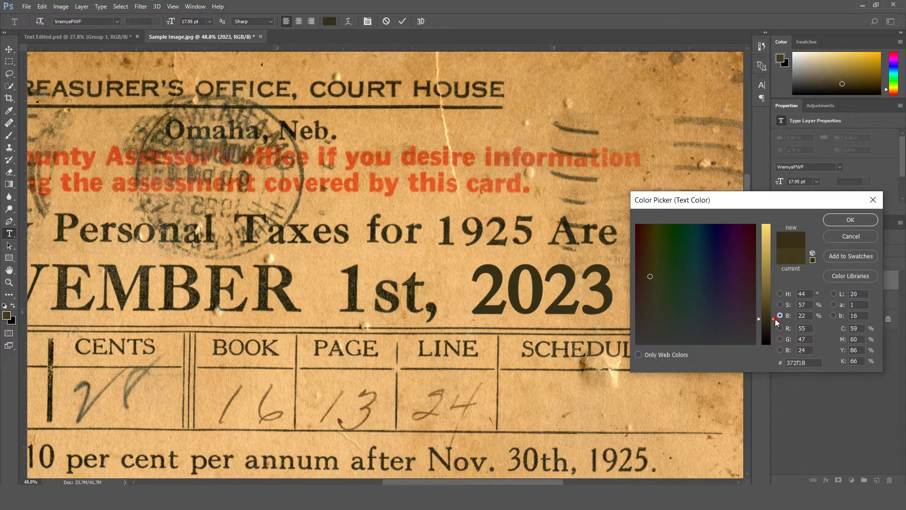
pyautogui.click(850, 220)
pyautogui.click(10, 49)
# - Examine the ink texture and edges of the printed "1st," close up against the new 2023 text
pyautogui.scroll(6, 538, 340)
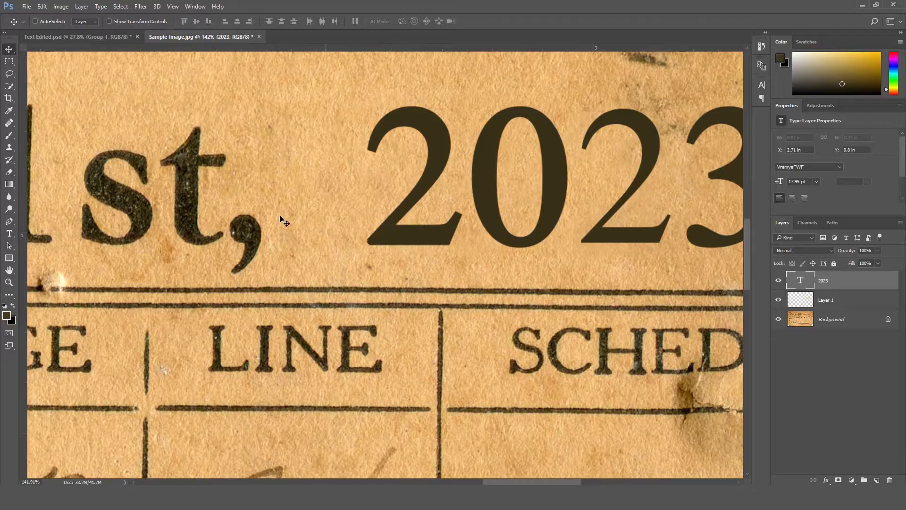
pyautogui.hotkey('ctrl', 'space')
pyautogui.moveTo(152, 208); pyautogui.dragTo(247, 216)
pyautogui.moveTo(579, 293); pyautogui.dragTo(198, 304)
pyautogui.moveTo(432, 299); pyautogui.dragTo(400, 302)
pyautogui.moveTo(490, 284); pyautogui.dragTo(473, 284)
pyautogui.scroll(-3, 473, 284)
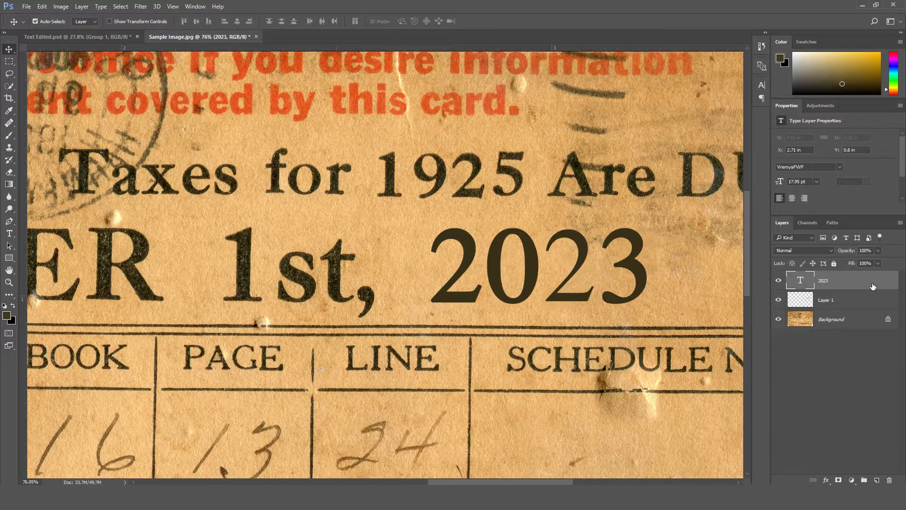
# - Duplicate the 2023 text layer and convert the copy to a smart object
pyautogui.hotkey('ctrl', 'j')
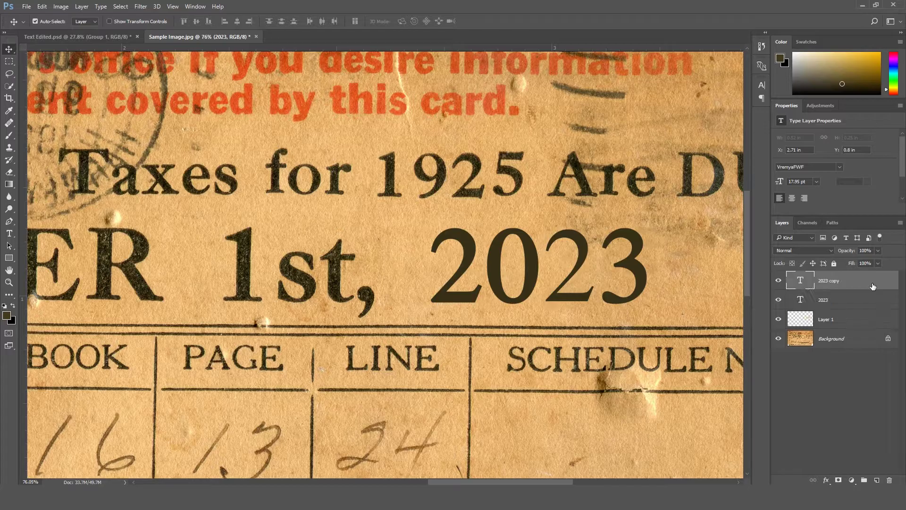
pyautogui.rightClick(872, 283)
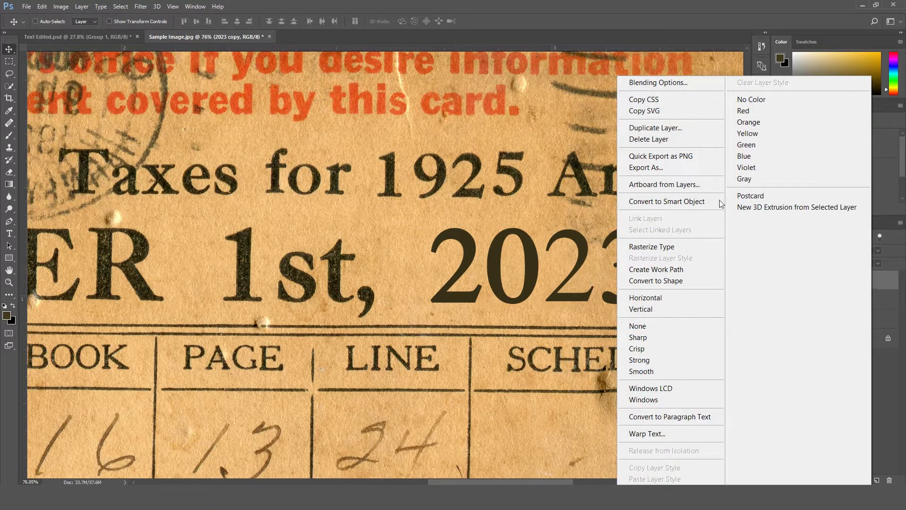
pyautogui.click(691, 201)
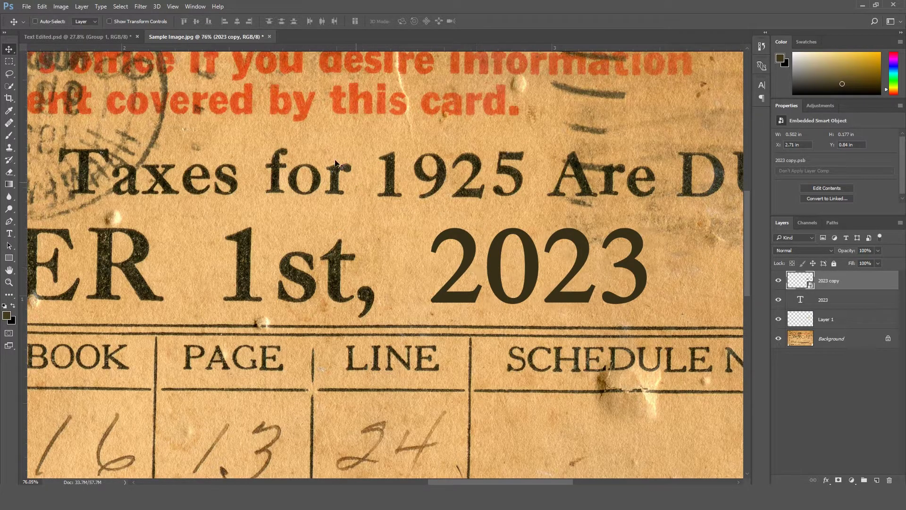
# - Start adding monochromatic noise to the 2023 copy layer, setting a uniform amount of 30.46% against the grain of the printed "1st,"
pyautogui.click(140, 6)
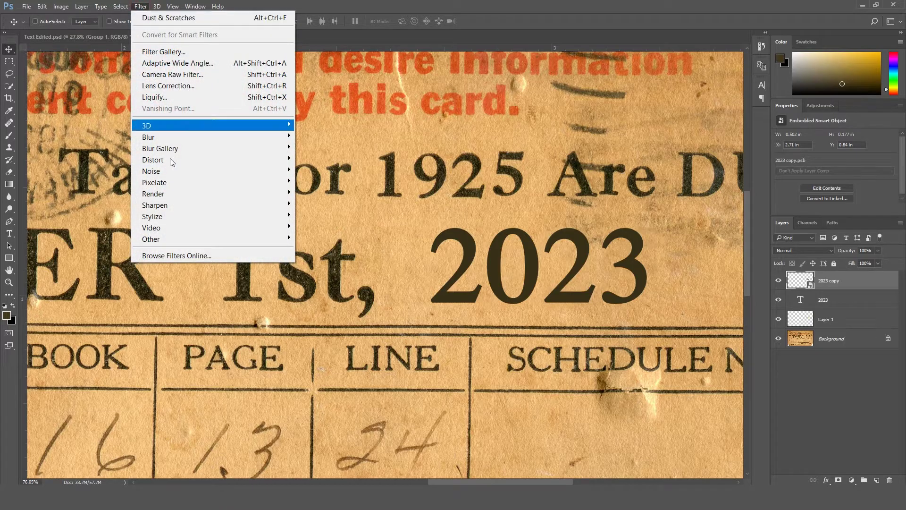
pyautogui.moveTo(184, 171)
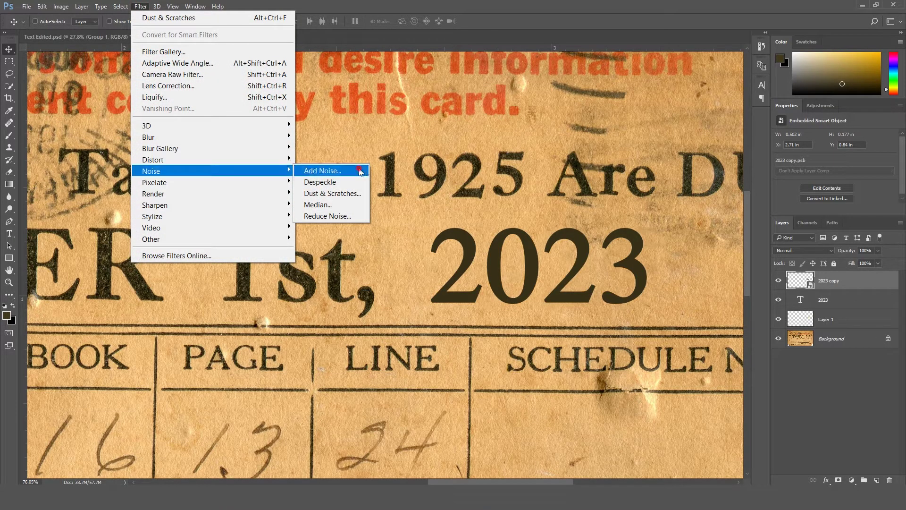
pyautogui.click(330, 171)
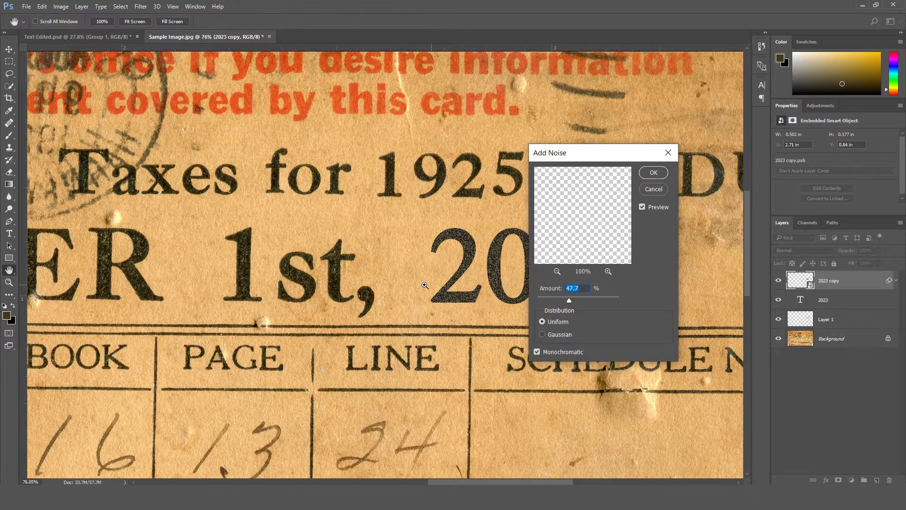
pyautogui.scroll(5, 428, 285)
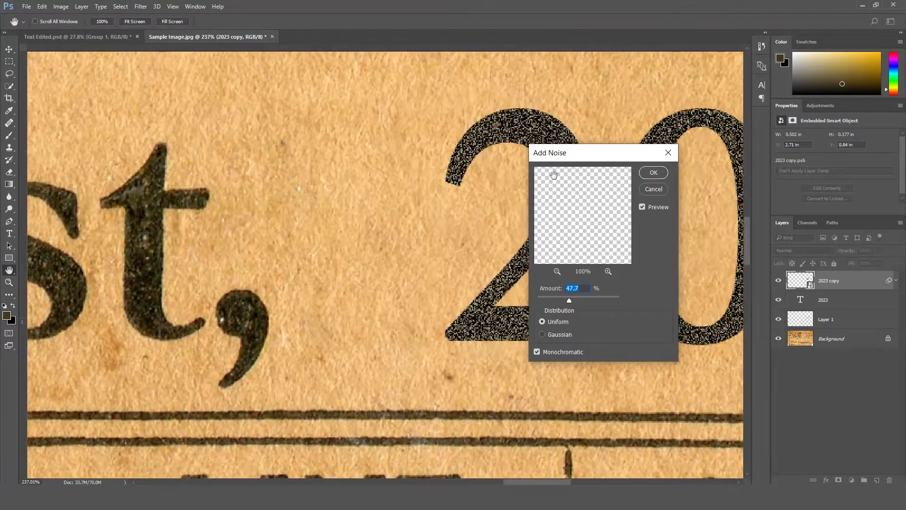
pyautogui.click(560, 160)
pyautogui.click(598, 157)
pyautogui.moveTo(608, 161); pyautogui.dragTo(717, 178)
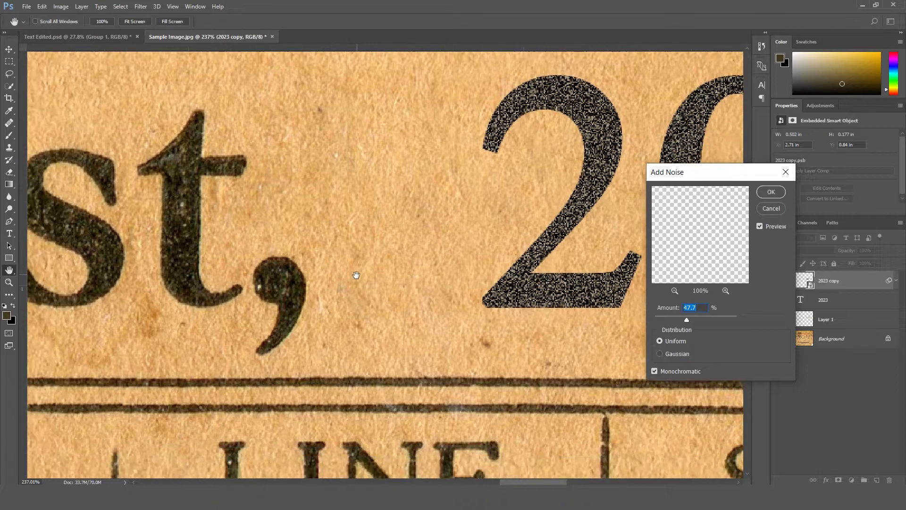
pyautogui.moveTo(355, 275); pyautogui.dragTo(358, 287)
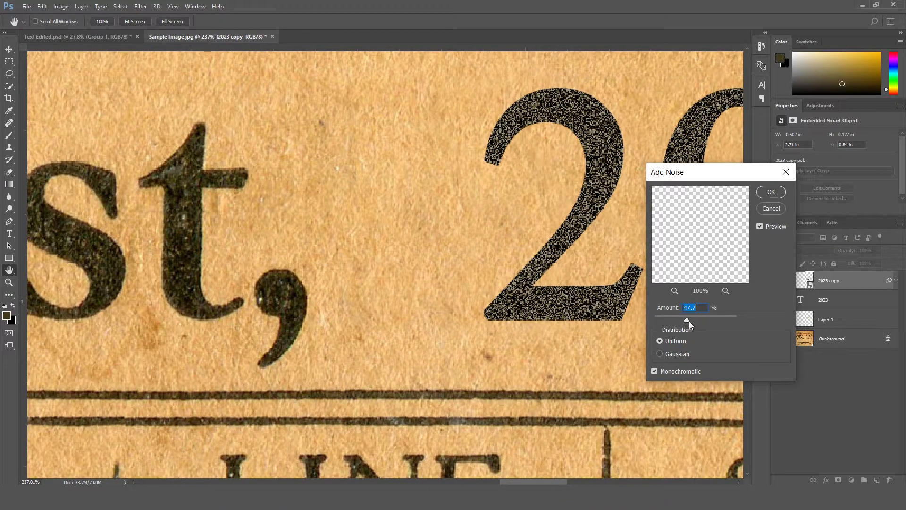
pyautogui.moveTo(690, 321); pyautogui.dragTo(644, 317)
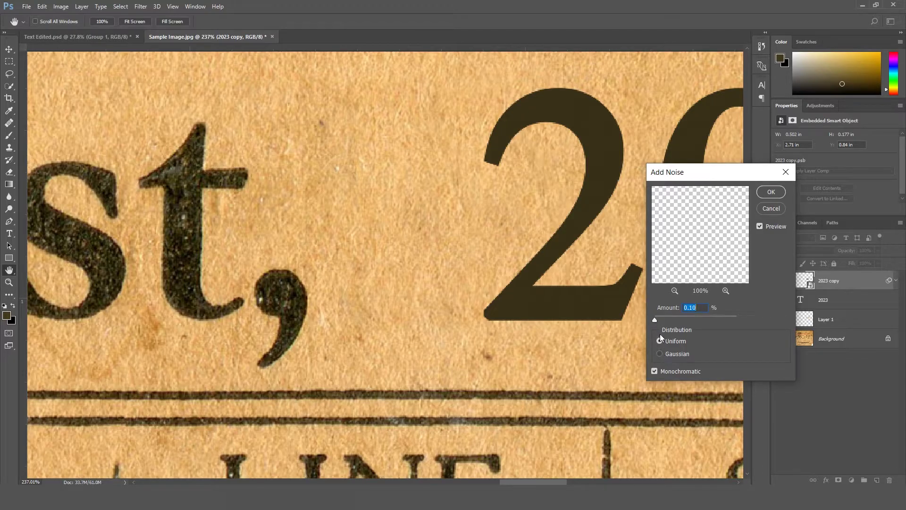
pyautogui.moveTo(658, 318); pyautogui.dragTo(681, 319)
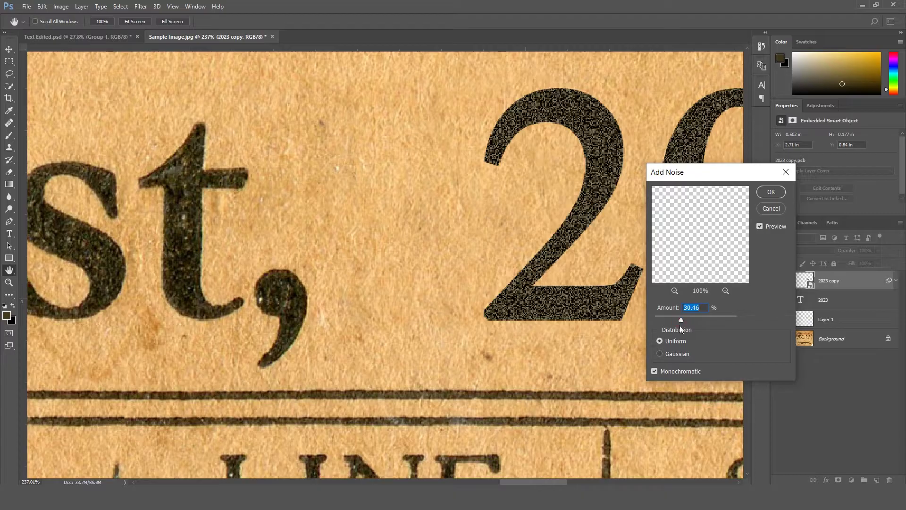
# - Switch the noise distribution to Gaussian, keep it monochromatic, set the amount to 22.04% and apply it
pyautogui.click(660, 354)
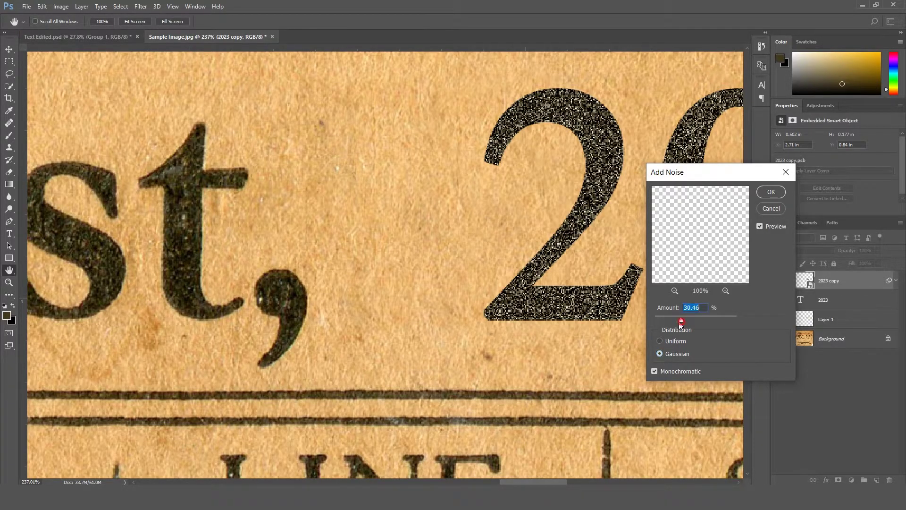
pyautogui.moveTo(680, 321)
pyautogui.mouseDown()
pyautogui.moveTo(650, 317)
pyautogui.moveTo(675, 322)
pyautogui.mouseUp()
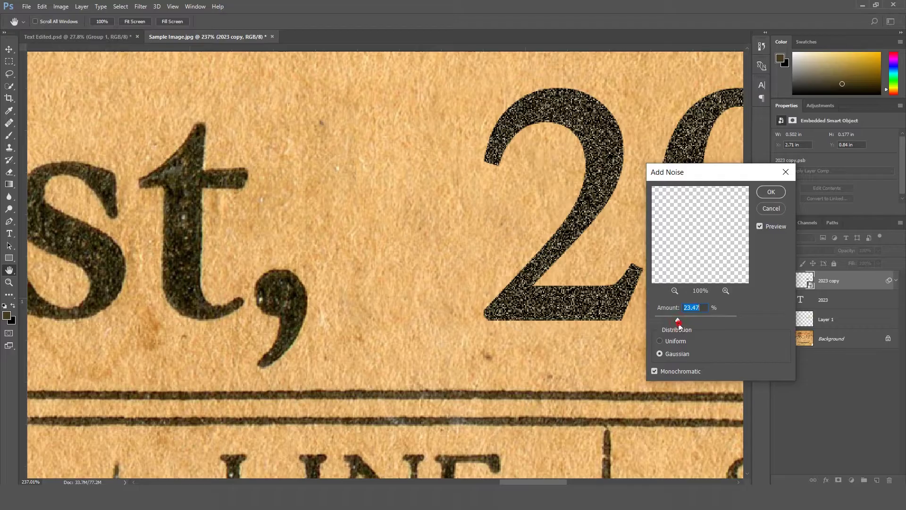
pyautogui.click(655, 372)
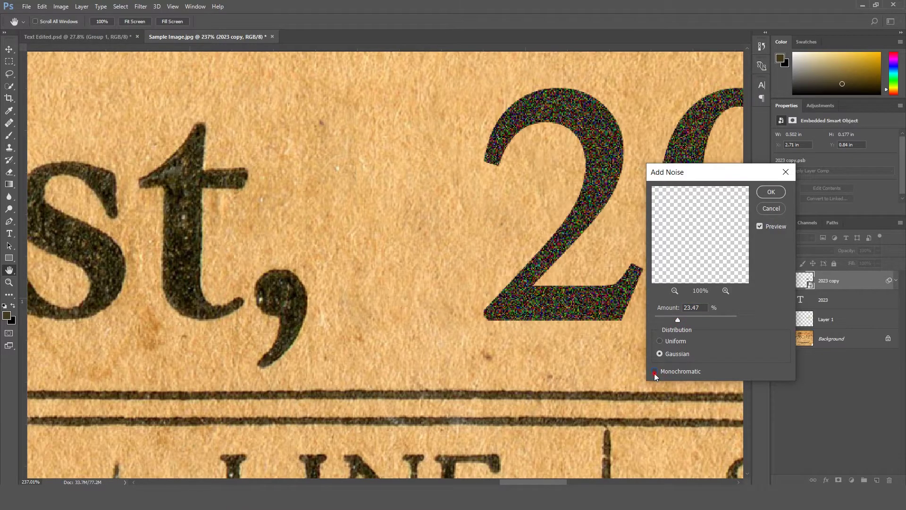
pyautogui.click(655, 372)
pyautogui.moveTo(678, 320); pyautogui.dragTo(681, 321)
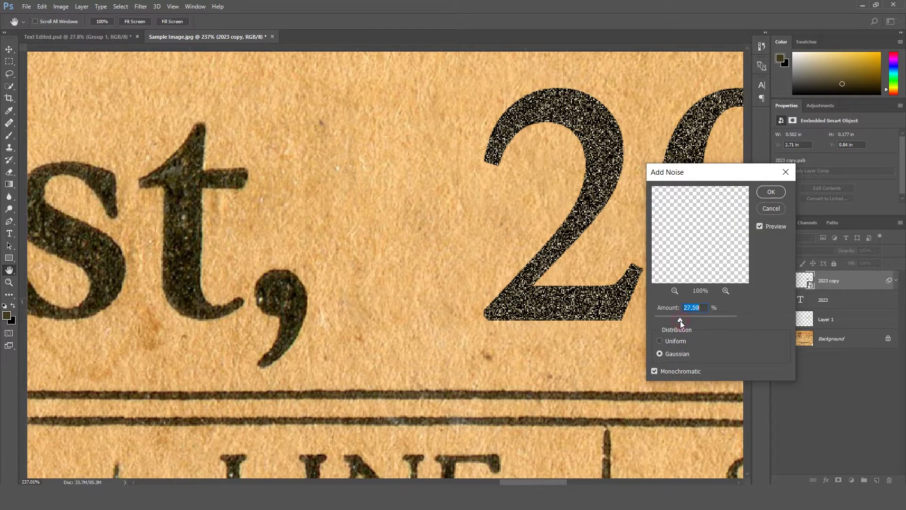
pyautogui.moveTo(677, 322); pyautogui.dragTo(676, 321)
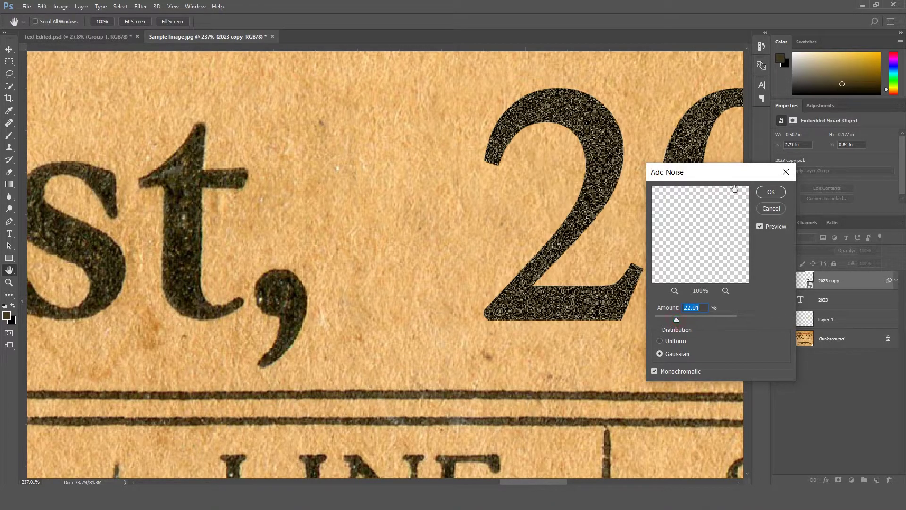
pyautogui.click(771, 192)
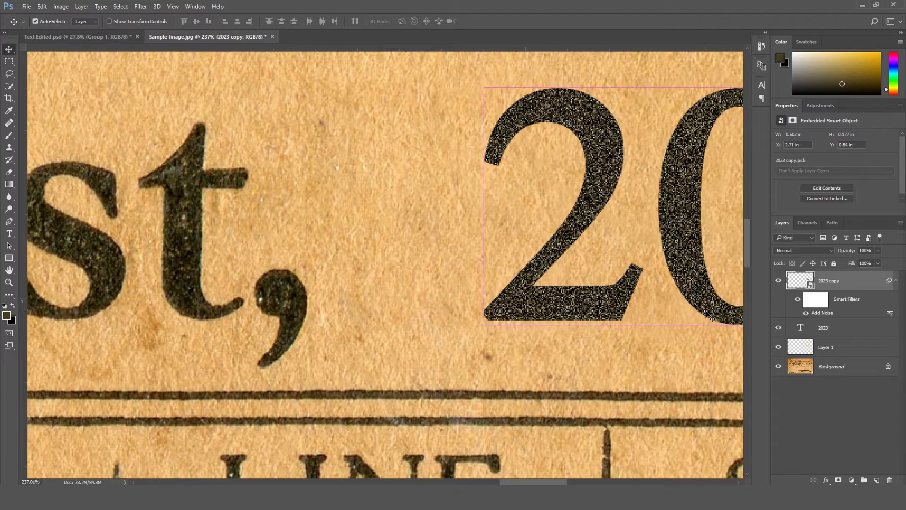
# - Soften the noise on the 2023 copy with a Gaussian Blur of 0.5 pixels radius
pyautogui.click(141, 6)
pyautogui.moveTo(213, 136)
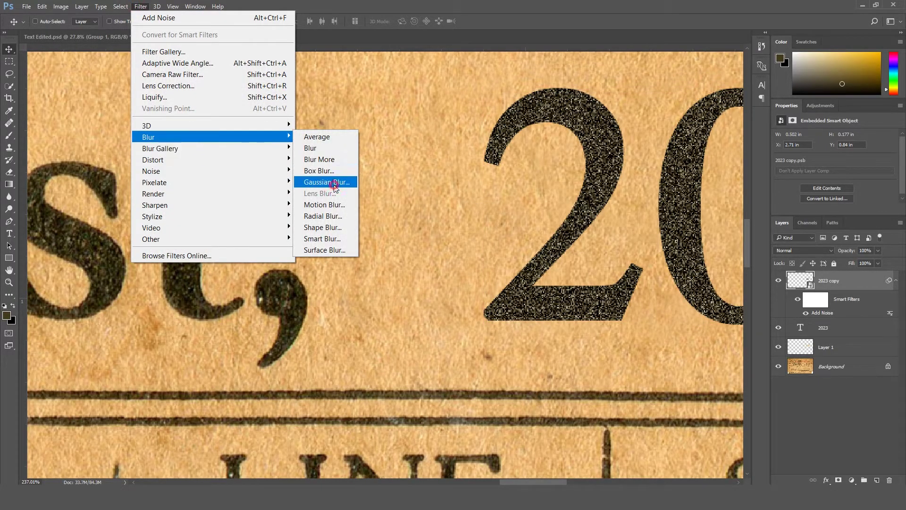
pyautogui.click(327, 182)
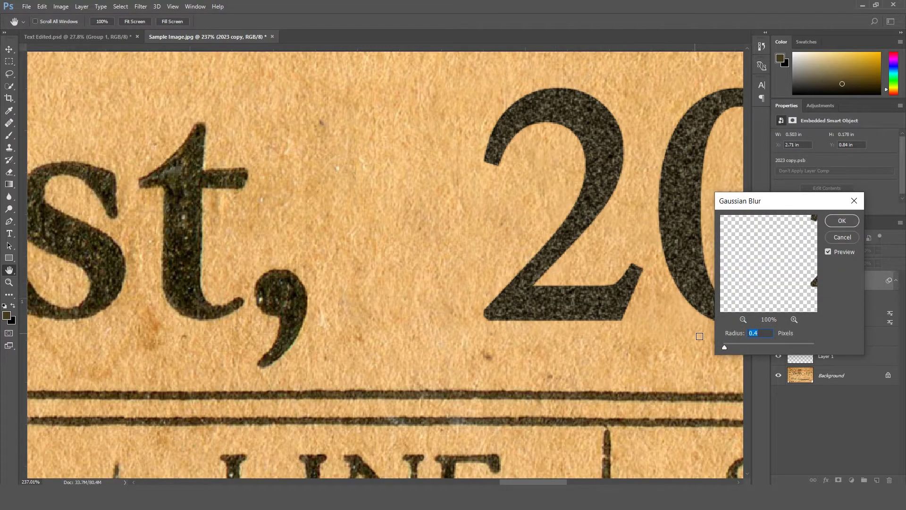
pyautogui.moveTo(725, 348); pyautogui.dragTo(722, 348)
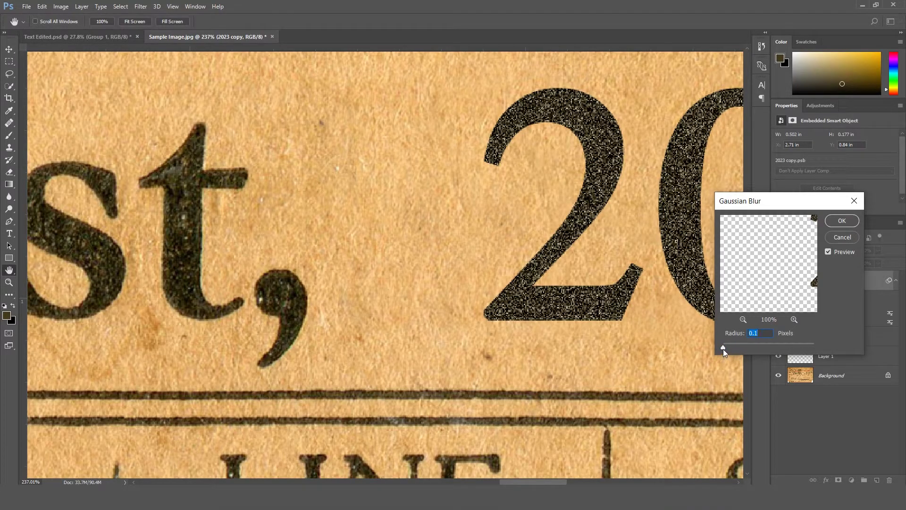
pyautogui.moveTo(723, 350); pyautogui.dragTo(725, 348)
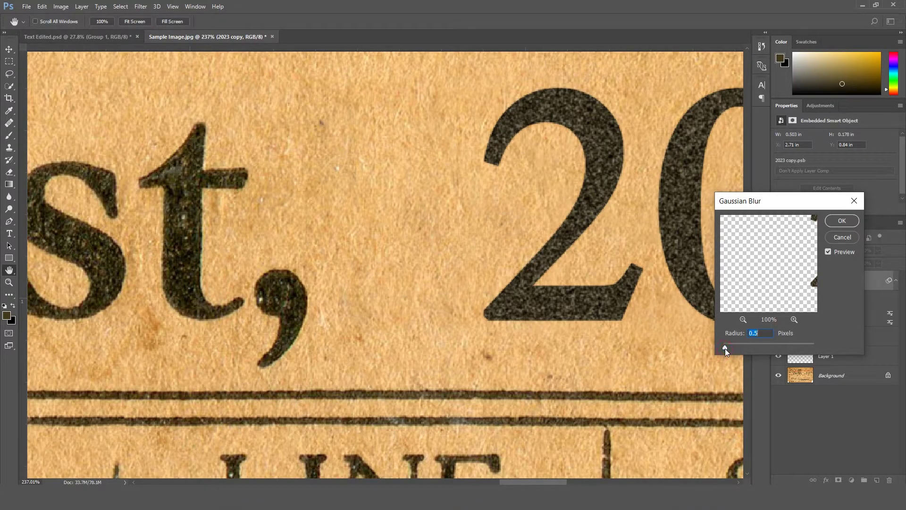
pyautogui.click(841, 221)
# - Apply Levels to the 2023 copy with a black input of 15 and a white input of 248, adjusting the midtones
pyautogui.hotkey('ctrl', 'l')
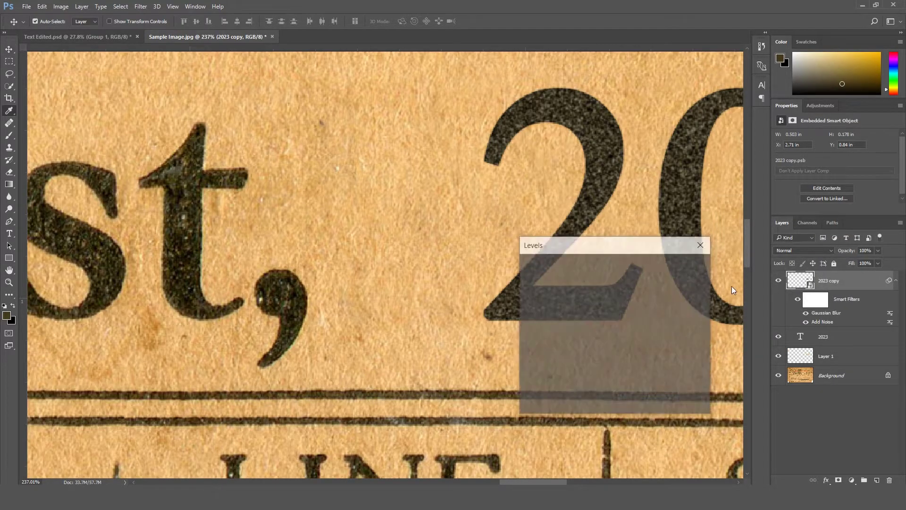
pyautogui.moveTo(706, 288); pyautogui.dragTo(723, 295)
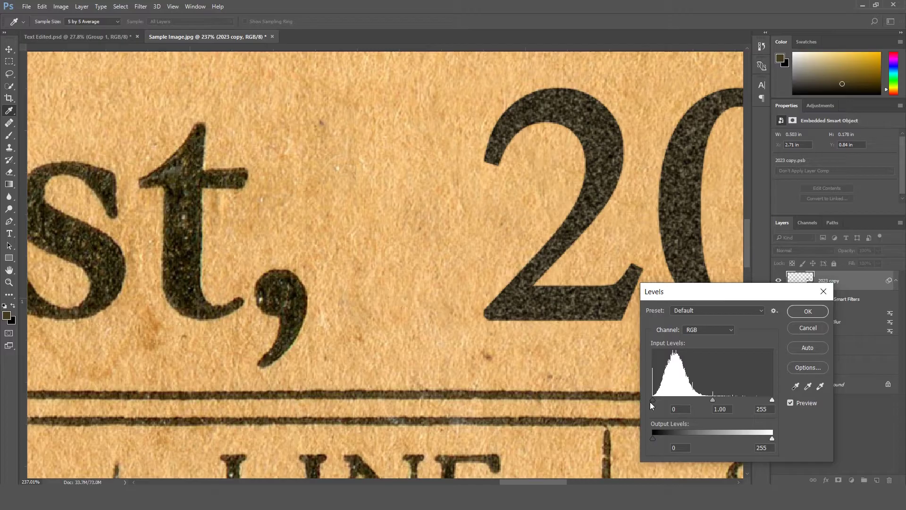
pyautogui.moveTo(656, 399); pyautogui.dragTo(659, 400)
pyautogui.moveTo(770, 400); pyautogui.dragTo(764, 402)
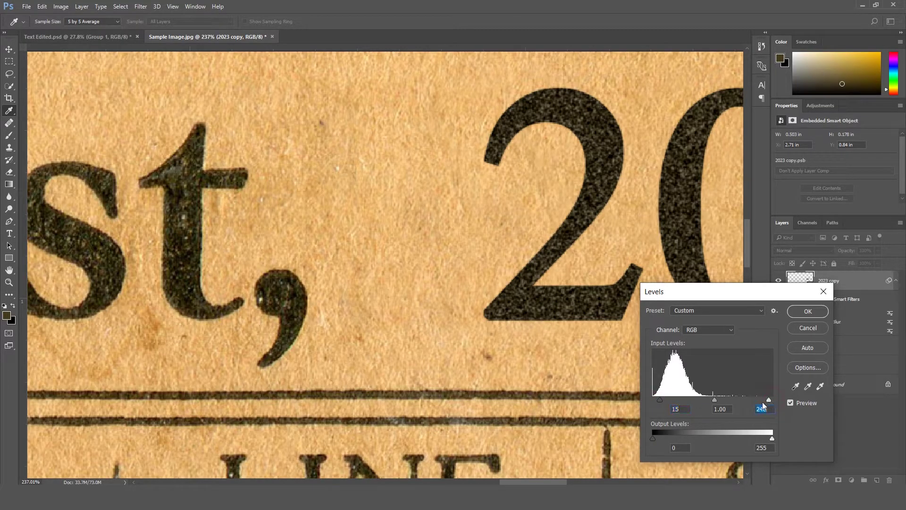
pyautogui.click(712, 401)
pyautogui.click(803, 311)
# - Apply Dust & Scratches to the 2023 copy with a radius of 47 pixels and a threshold of 196 levels
pyautogui.moveTo(517, 298); pyautogui.dragTo(497, 317)
pyautogui.click(140, 6)
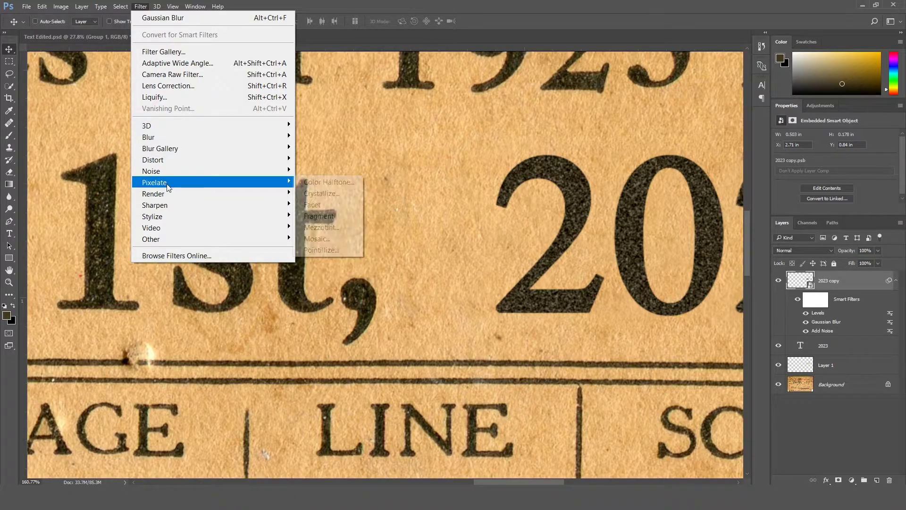
pyautogui.moveTo(171, 175)
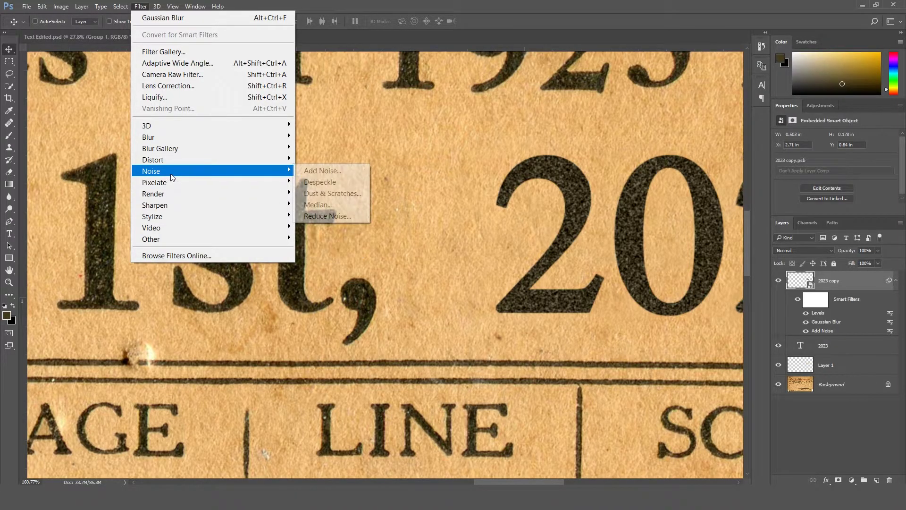
pyautogui.click(343, 195)
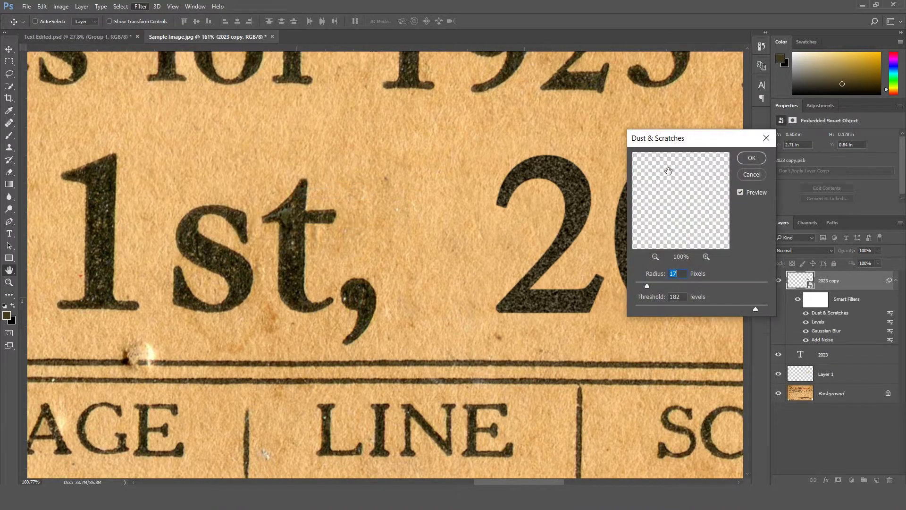
pyautogui.moveTo(661, 133); pyautogui.dragTo(699, 218)
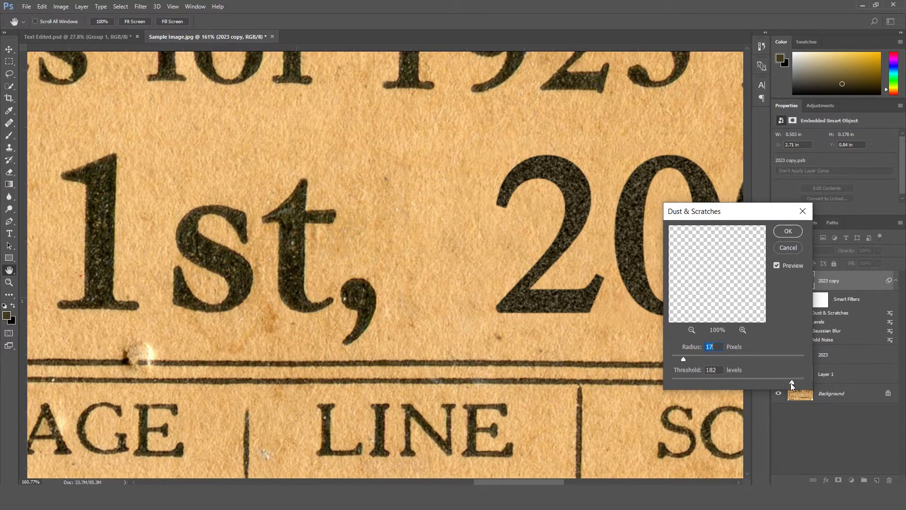
pyautogui.moveTo(792, 383)
pyautogui.mouseDown()
pyautogui.moveTo(656, 384)
pyautogui.moveTo(673, 383)
pyautogui.mouseUp()
pyautogui.moveTo(724, 383); pyautogui.dragTo(780, 384)
pyautogui.moveTo(779, 383)
pyautogui.mouseDown()
pyautogui.moveTo(803, 383)
pyautogui.moveTo(795, 383)
pyautogui.mouseUp()
pyautogui.moveTo(683, 359); pyautogui.dragTo(704, 360)
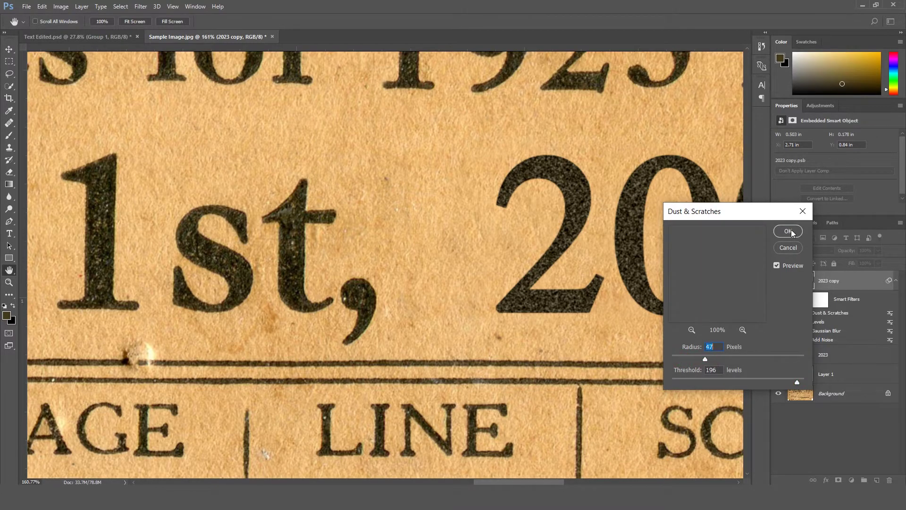
pyautogui.press('Return')
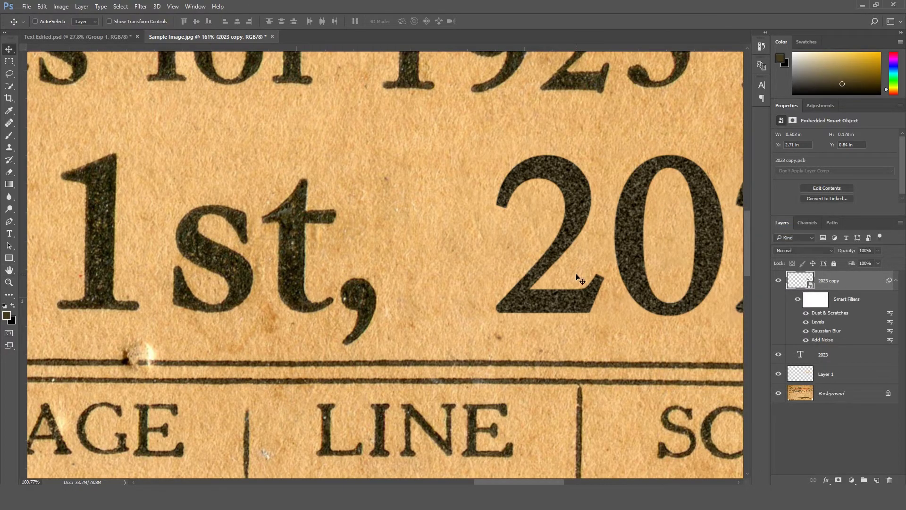
# - Compare the 2023 text before and after Dust & Scratches using the history states, and check it against the neighbouring print
pyautogui.click(762, 46)
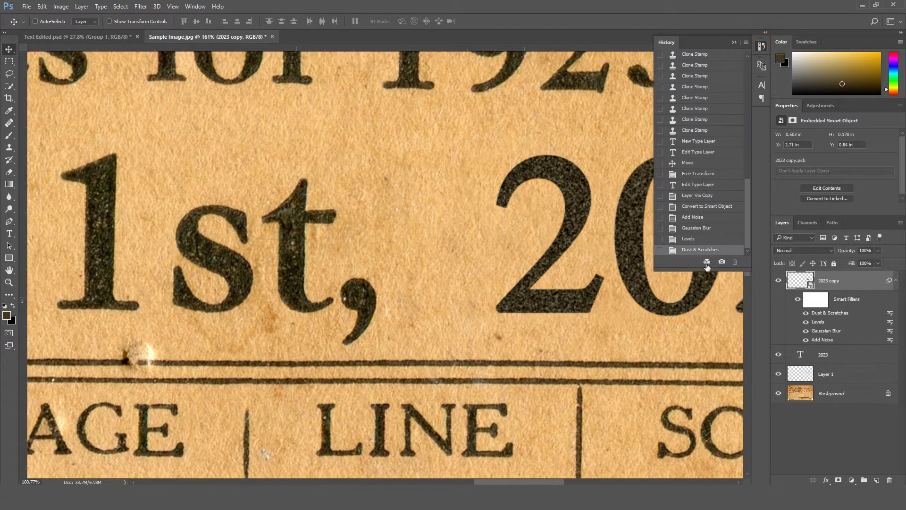
pyautogui.click(704, 240)
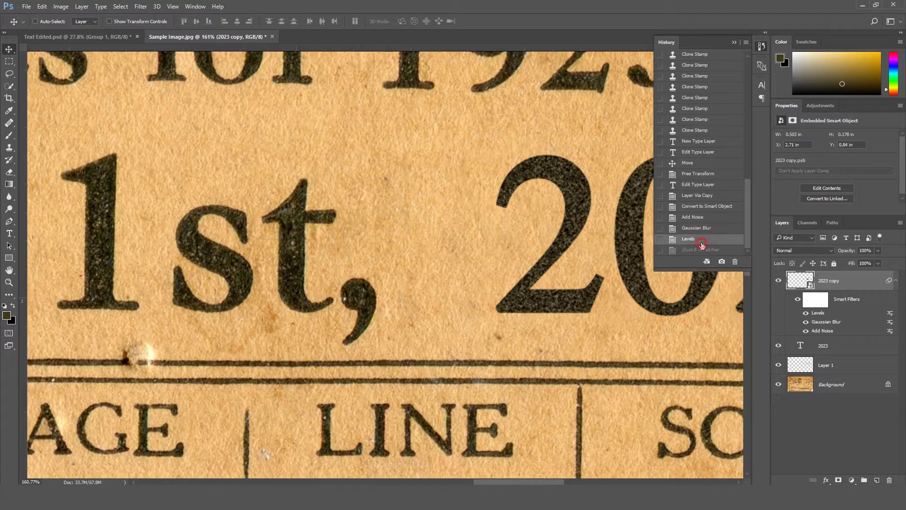
pyautogui.click(696, 250)
pyautogui.click(696, 241)
pyautogui.click(695, 251)
pyautogui.click(697, 239)
pyautogui.click(697, 250)
pyautogui.scroll(-5, 554, 296)
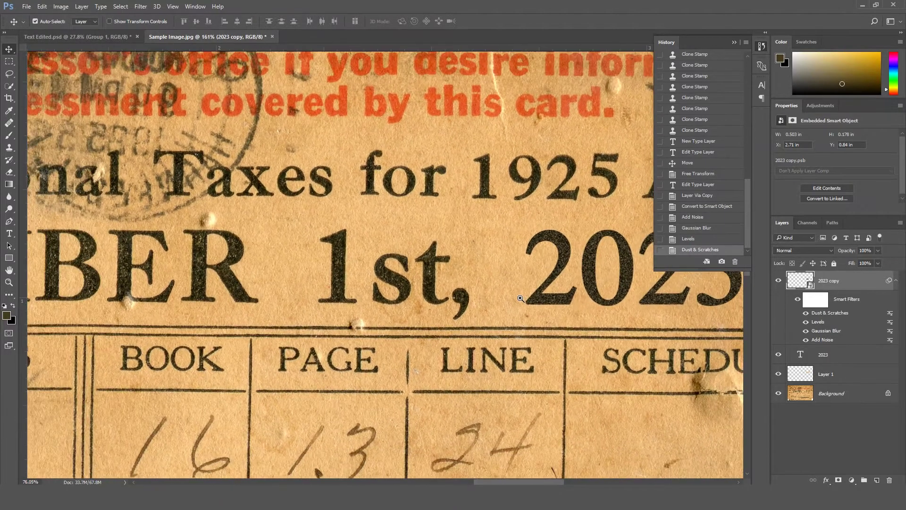
pyautogui.moveTo(574, 303); pyautogui.dragTo(450, 323)
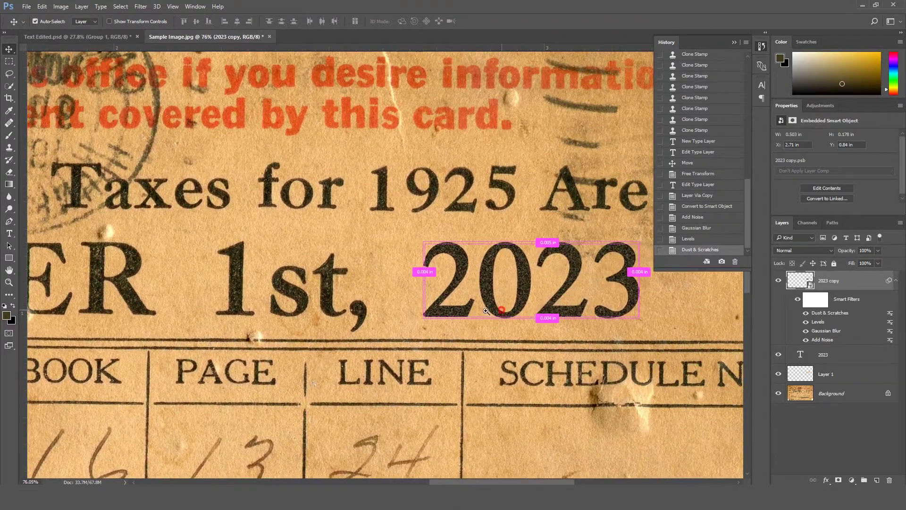
pyautogui.moveTo(502, 312)
pyautogui.mouseDown()
pyautogui.moveTo(473, 314)
pyautogui.moveTo(514, 317)
pyautogui.mouseUp()
pyautogui.scroll(4, 514, 318)
pyautogui.scroll(-4, 513, 318)
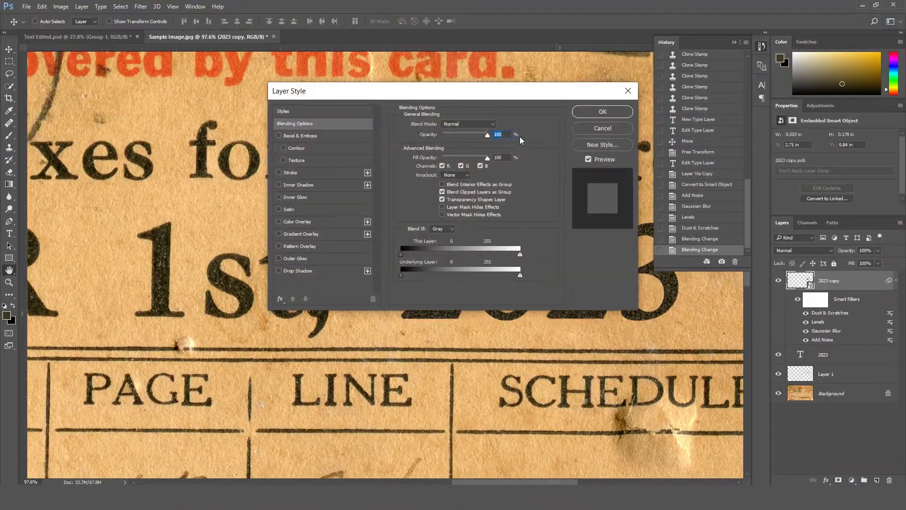
# - Add an Outer Bevel to the 2023 copy with a depth of 43% and a size of 4 px
pyautogui.moveTo(431, 89); pyautogui.dragTo(643, 340)
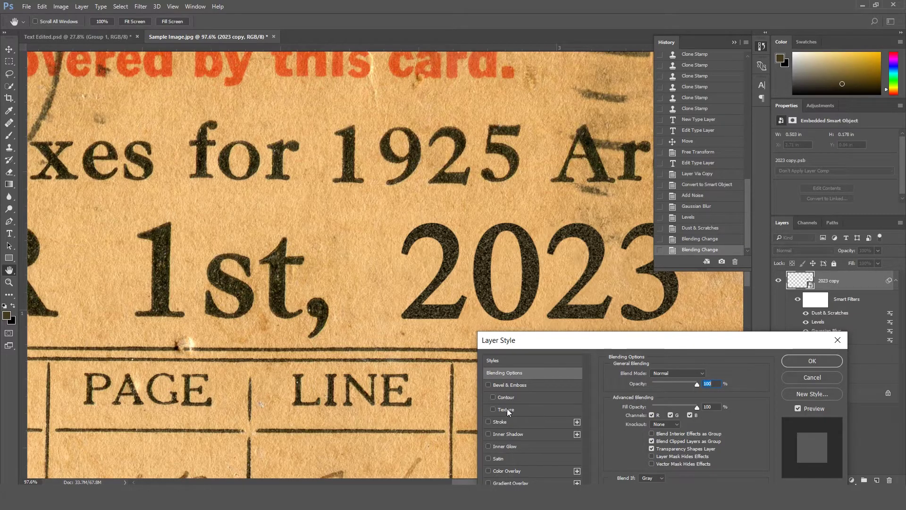
pyautogui.click(507, 386)
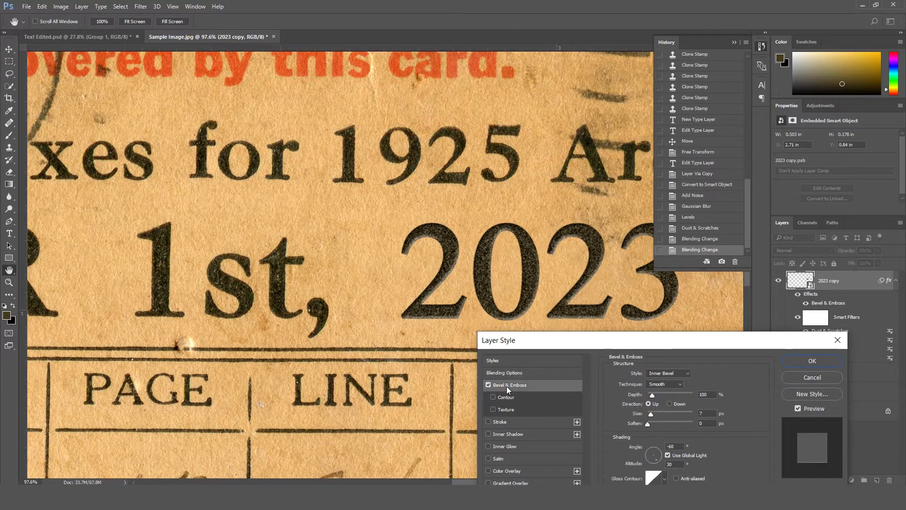
pyautogui.moveTo(415, 304); pyautogui.dragTo(439, 314)
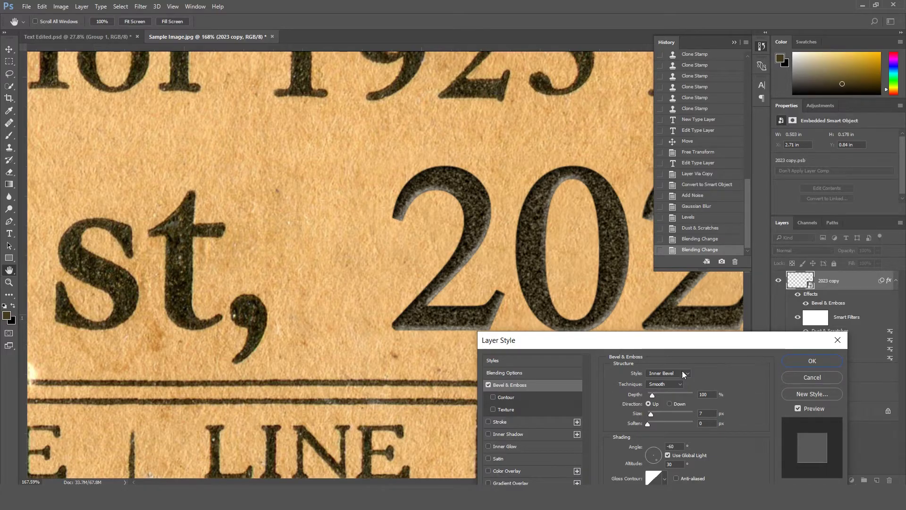
pyautogui.click(670, 373)
pyautogui.click(672, 383)
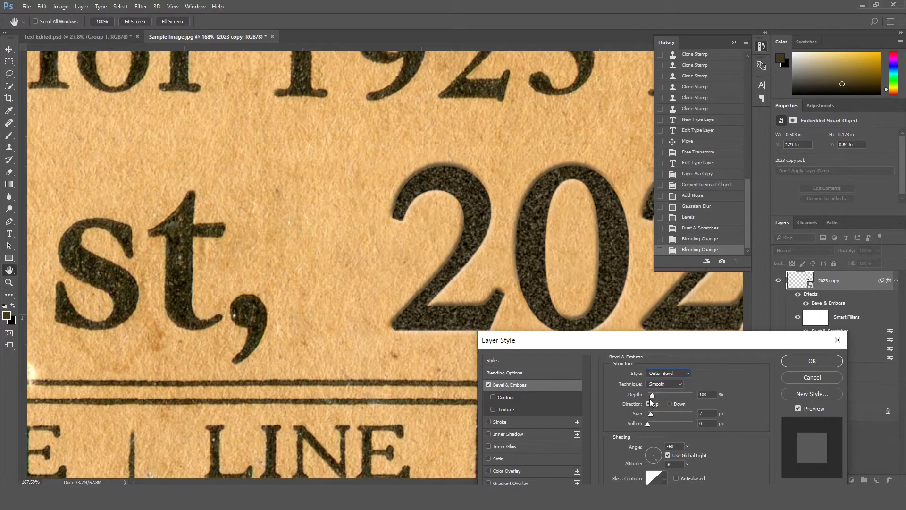
pyautogui.moveTo(653, 396); pyautogui.dragTo(650, 396)
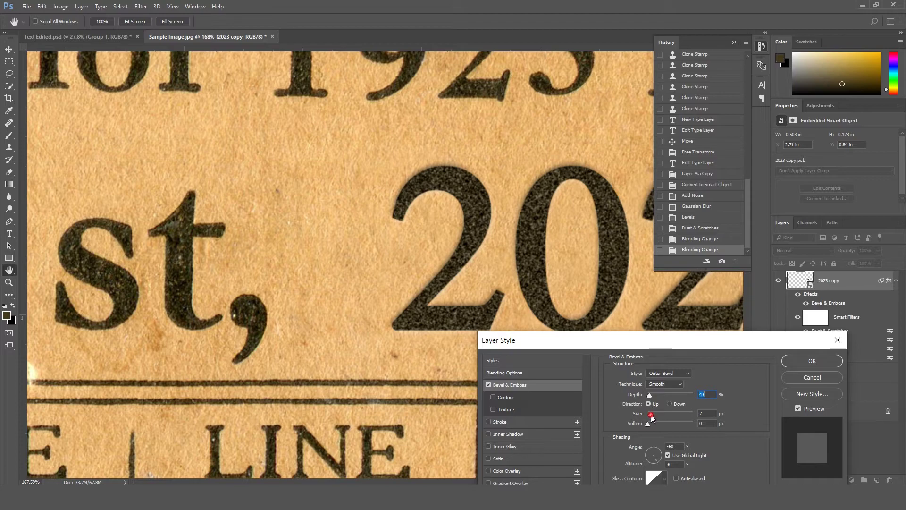
pyautogui.moveTo(653, 415)
pyautogui.mouseDown()
pyautogui.moveTo(654, 424)
pyautogui.moveTo(640, 421)
pyautogui.mouseUp()
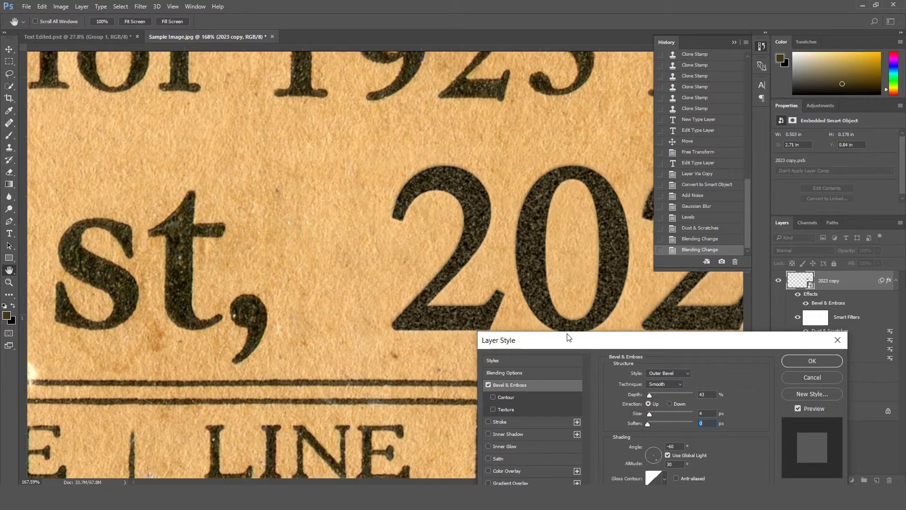
# - Set the bevel's shading angle to 4° and its altitude to 0°, keeping global light on
pyautogui.moveTo(568, 338); pyautogui.dragTo(600, 313)
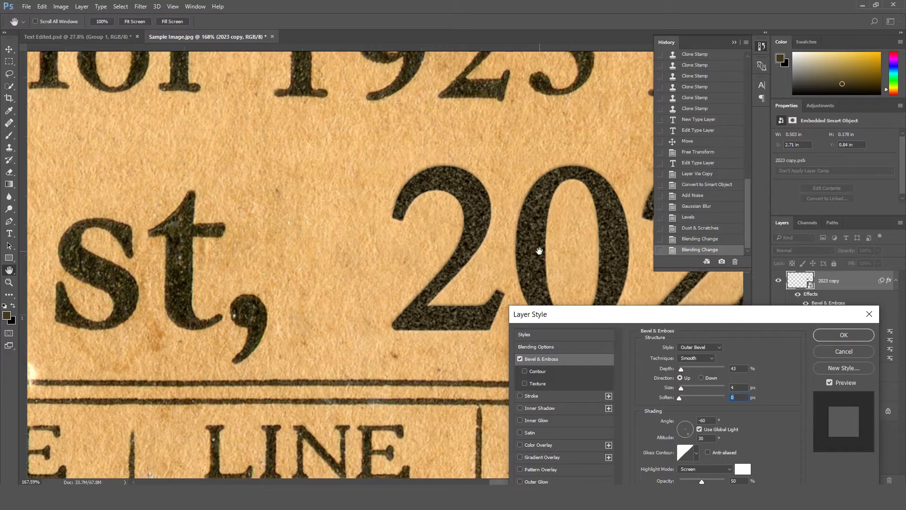
pyautogui.moveTo(538, 251)
pyautogui.mouseDown()
pyautogui.moveTo(548, 251)
pyautogui.moveTo(541, 247)
pyautogui.mouseUp()
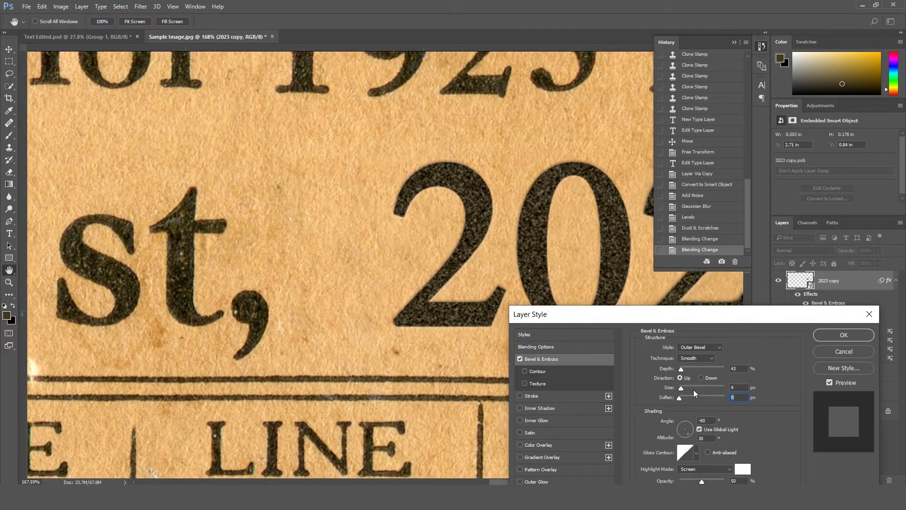
pyautogui.moveTo(689, 434); pyautogui.dragTo(701, 432)
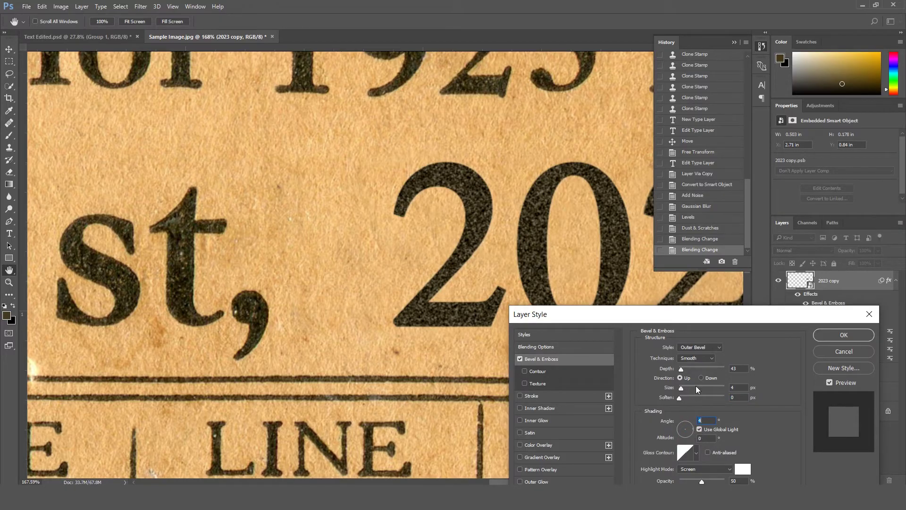
# - Add a Multiply Inner Shadow to the 2023 copy at 14° with 4 px distance, lower its opacity, and apply the layer style
pyautogui.moveTo(569, 319); pyautogui.dragTo(631, 296)
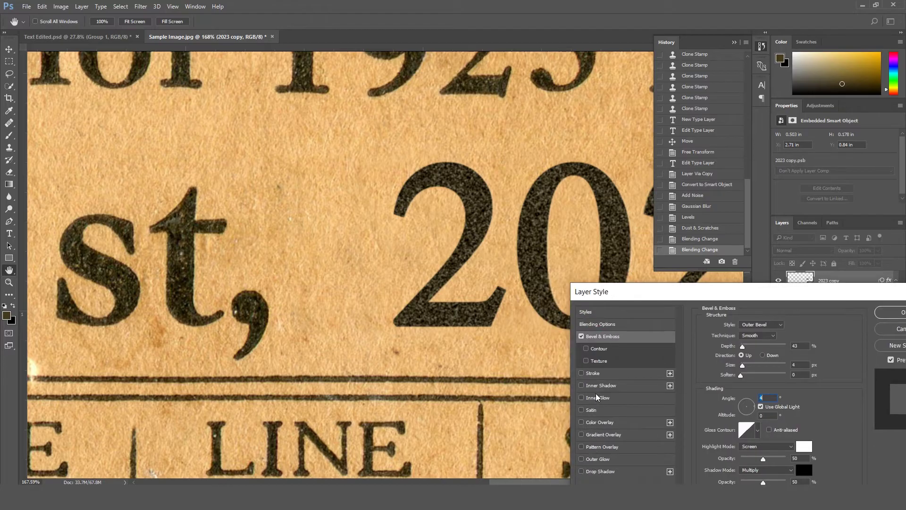
pyautogui.click(583, 385)
pyautogui.click(605, 385)
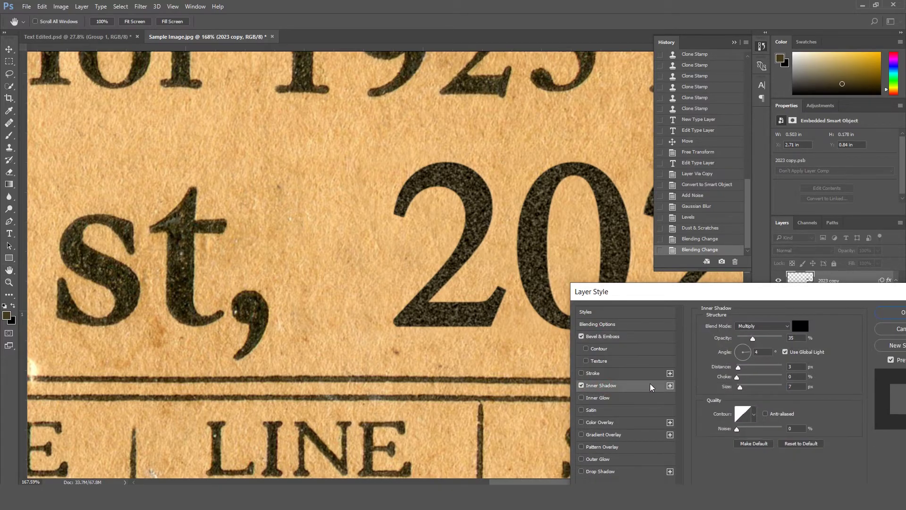
pyautogui.moveTo(532, 258)
pyautogui.mouseDown()
pyautogui.moveTo(520, 259)
pyautogui.moveTo(545, 260)
pyautogui.moveTo(532, 259)
pyautogui.mouseUp()
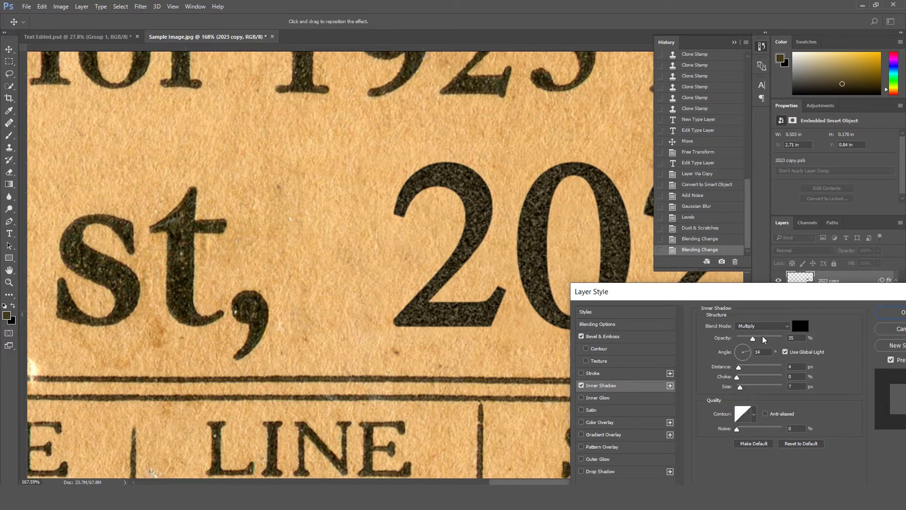
pyautogui.moveTo(752, 339)
pyautogui.mouseDown()
pyautogui.moveTo(763, 336)
pyautogui.moveTo(717, 340)
pyautogui.moveTo(748, 341)
pyautogui.mouseUp()
pyautogui.click(890, 313)
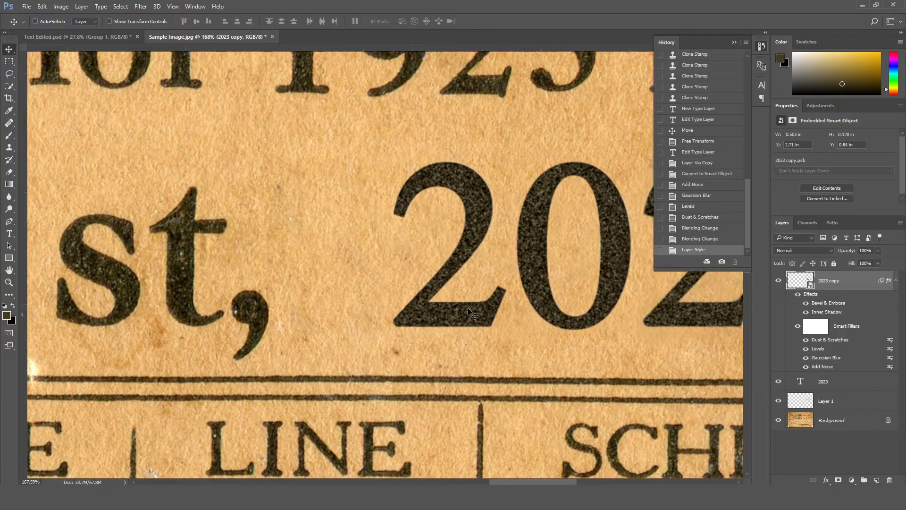
# - Group the 2023 copy with the original 2023 text layer and name the group Text Added/changed
pyautogui.scroll(-3, 500, 327)
pyautogui.scroll(-5, 501, 327)
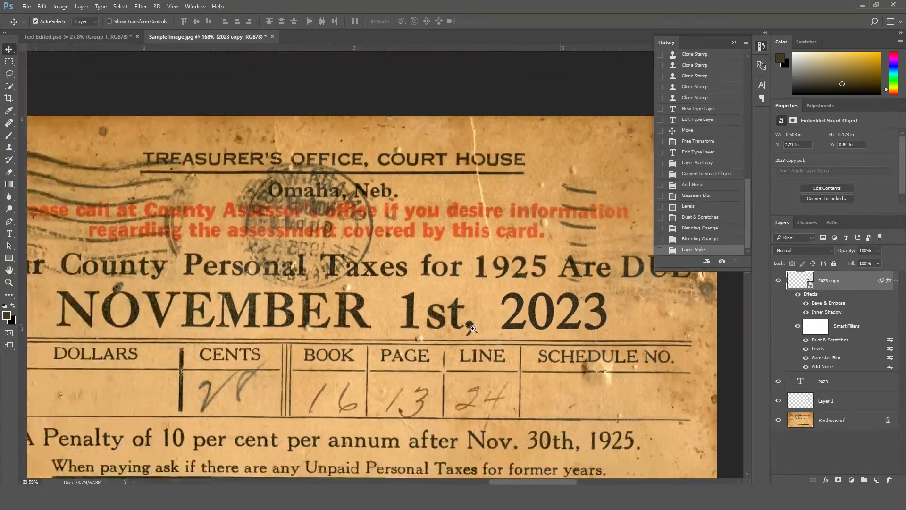
pyautogui.scroll(-3, 534, 342)
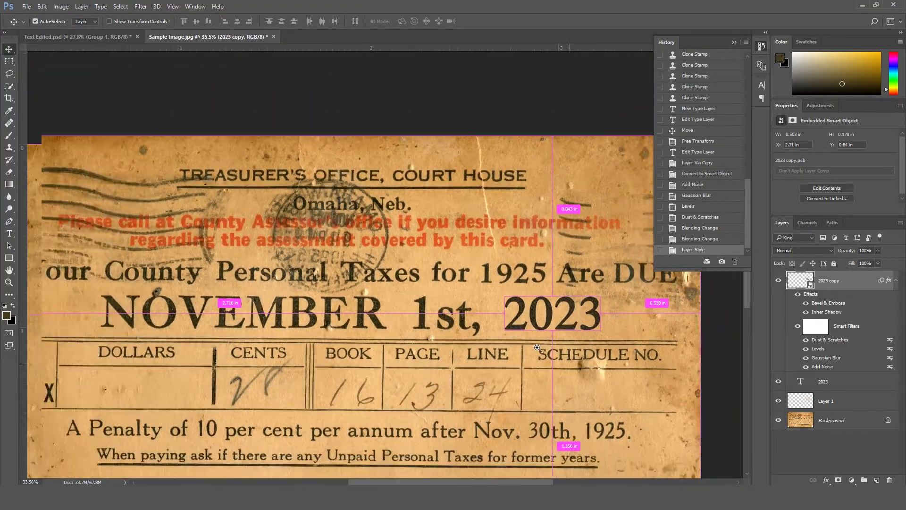
pyautogui.scroll(2, 520, 266)
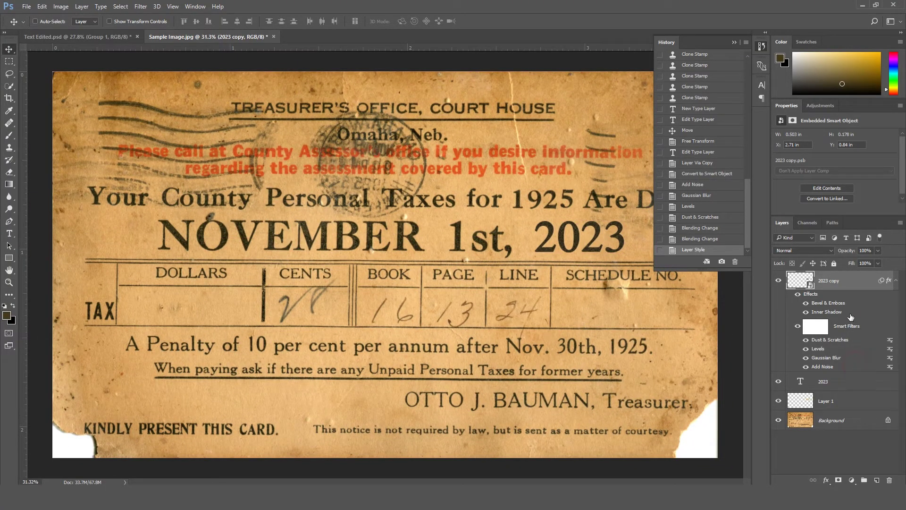
pyautogui.click(837, 391)
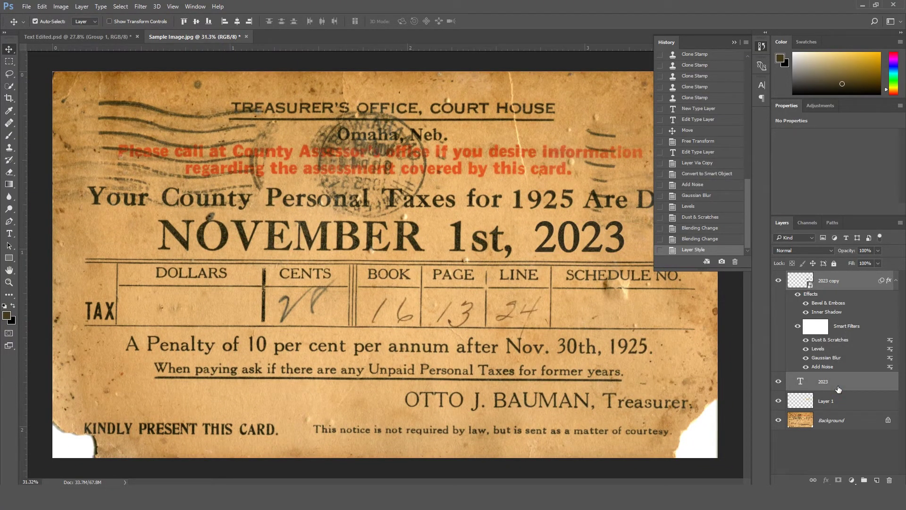
pyautogui.hotkey('ctrl', 'g')
pyautogui.doubleClick(822, 276)
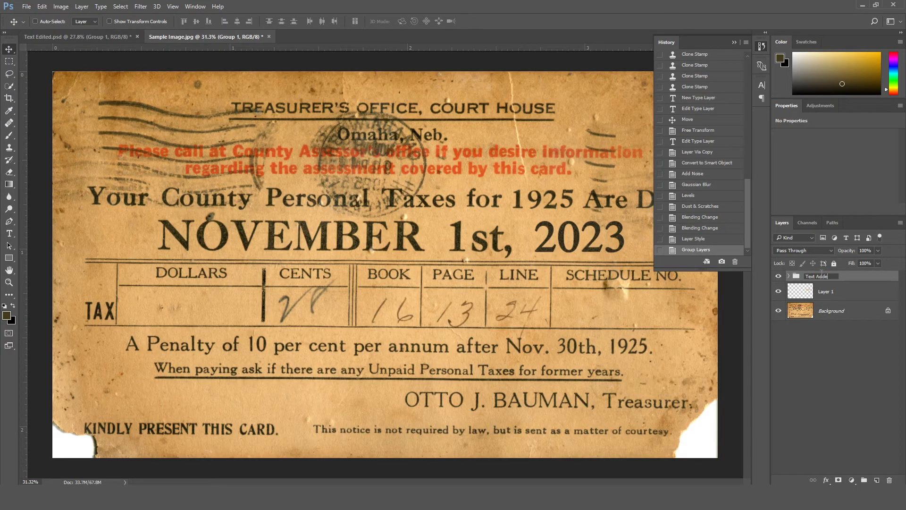
pyautogui.click(808, 442)
# - Collapse the History panel and examine the 2023 text against the neighbouring print, up close and on the whole card
pyautogui.click(734, 43)
pyautogui.scroll(8, 595, 214)
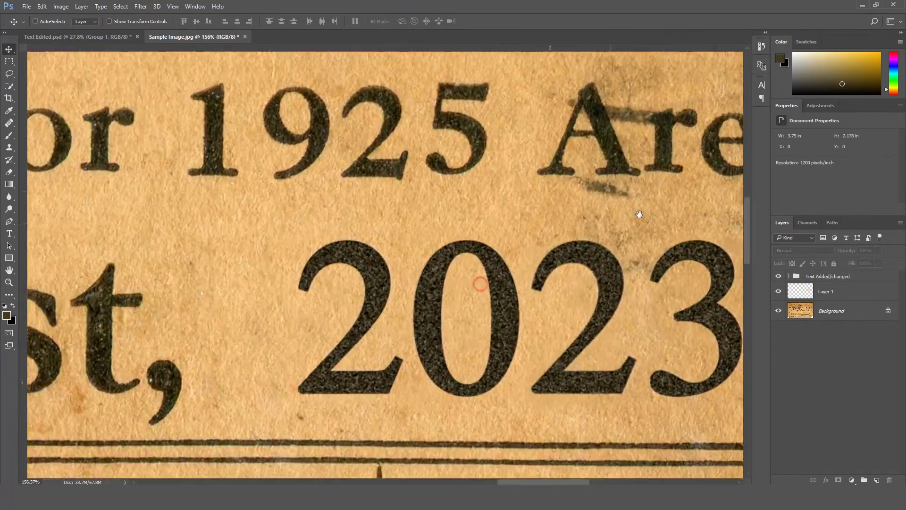
pyautogui.moveTo(639, 214); pyautogui.dragTo(651, 208)
pyautogui.moveTo(524, 229)
pyautogui.mouseDown()
pyautogui.moveTo(533, 228)
pyautogui.moveTo(510, 232)
pyautogui.moveTo(526, 232)
pyautogui.mouseUp()
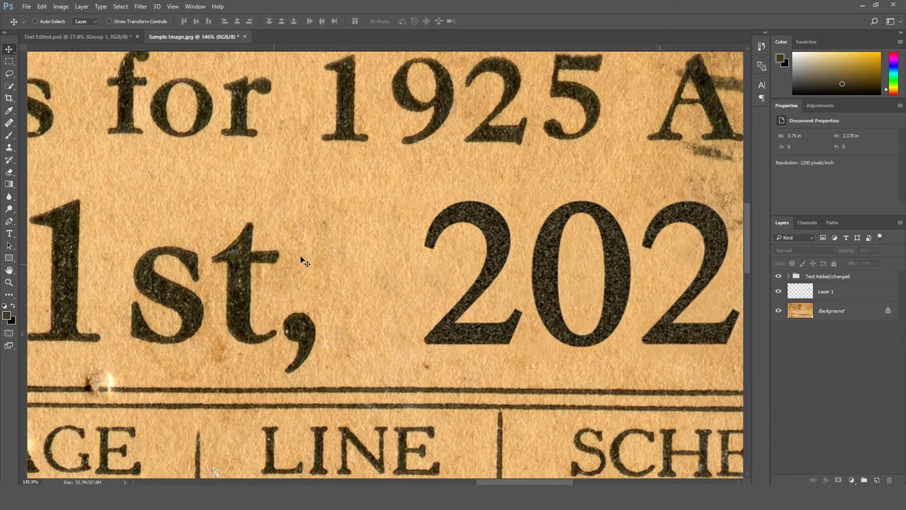
pyautogui.scroll(-4, 602, 277)
pyautogui.scroll(-5, 566, 278)
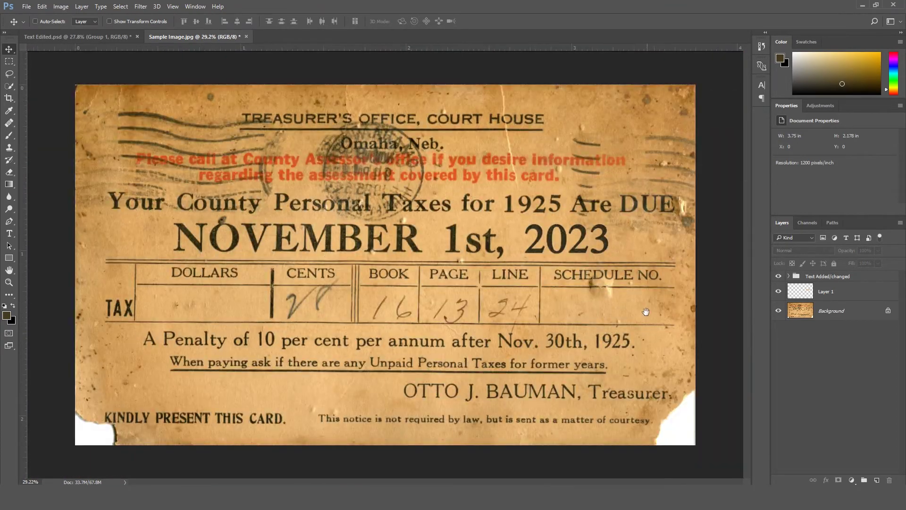
pyautogui.scroll(1, 607, 295)
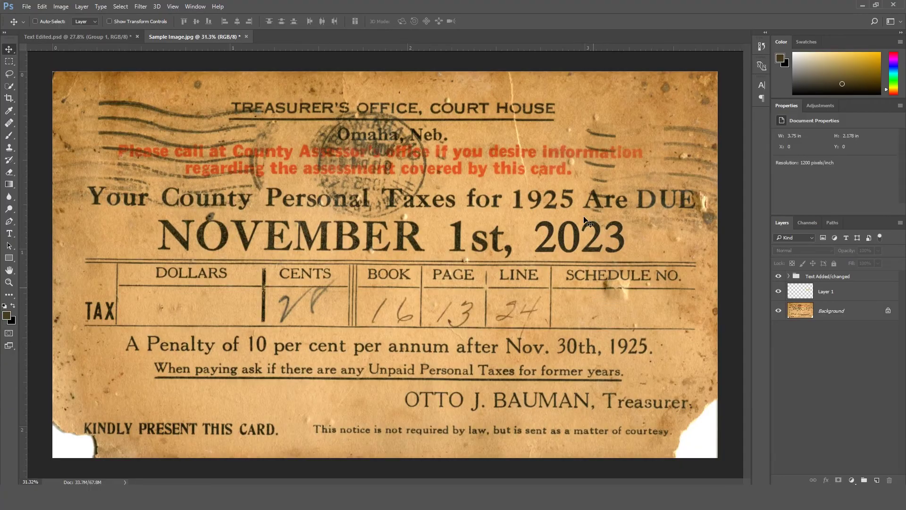